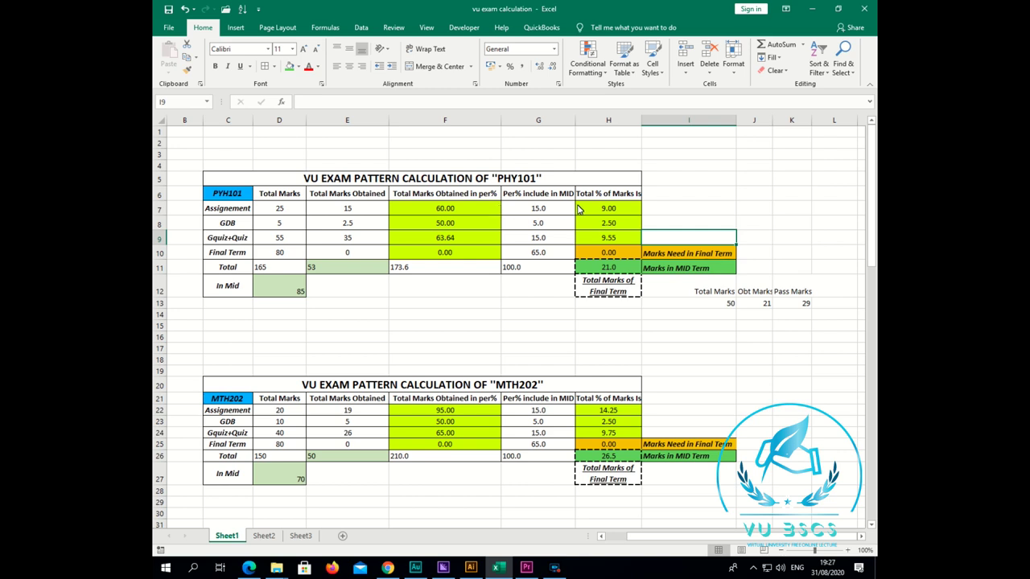
Switch to Chrome, open the PHY101 course website in the LMS and view its assignment marks.
{"action": "left_click", "coordinate": [387, 569]}
{"action": "left_click", "coordinate": [186, 413]}
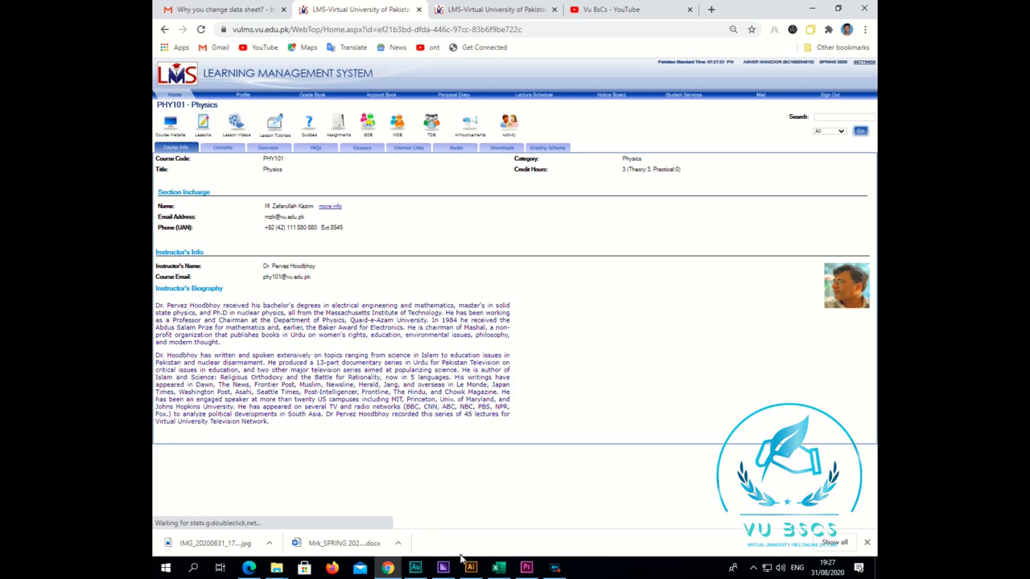
{"action": "left_click", "coordinate": [498, 568]}
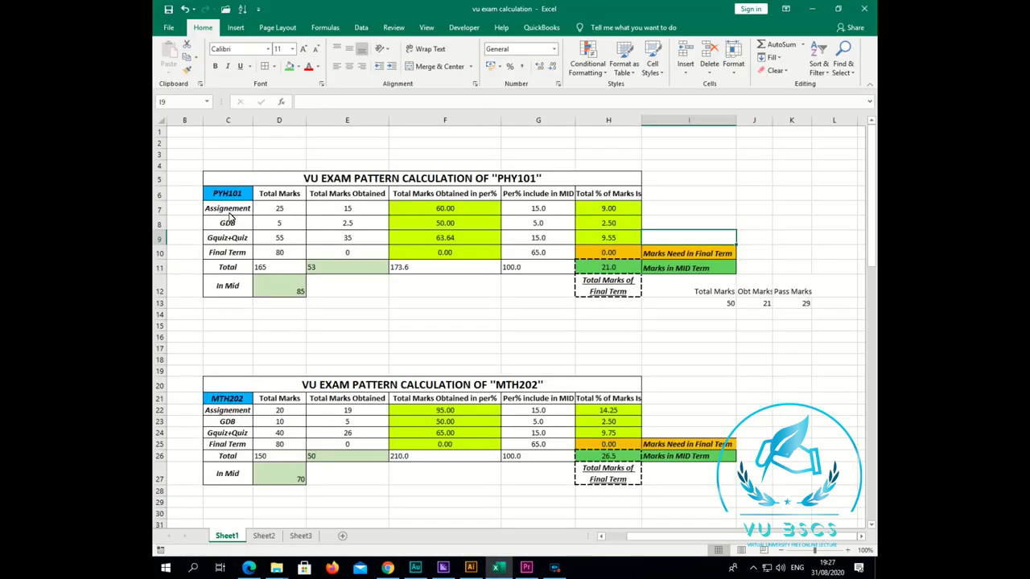
{"action": "left_click", "coordinate": [496, 566]}
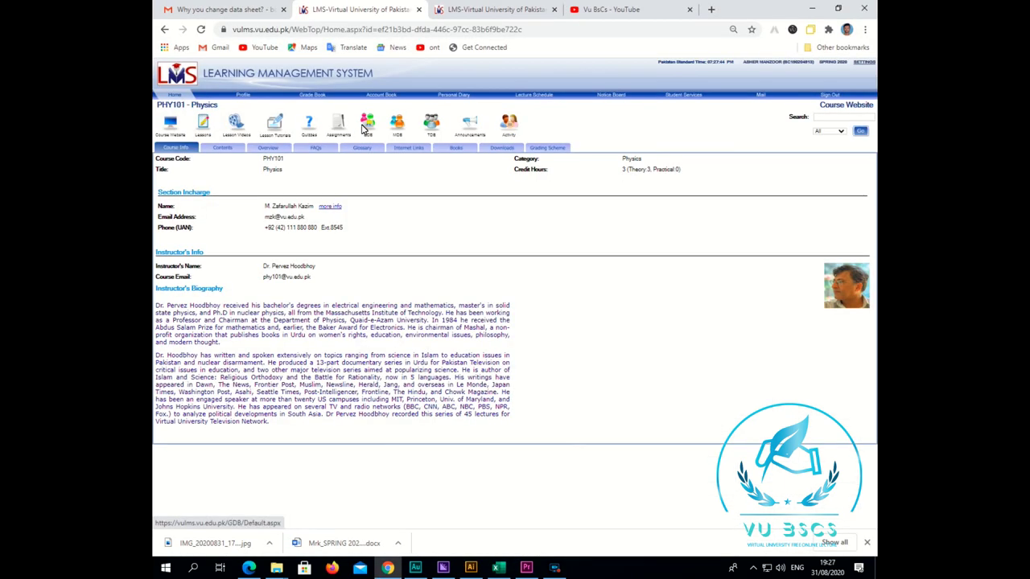
{"action": "left_click", "coordinate": [337, 123]}
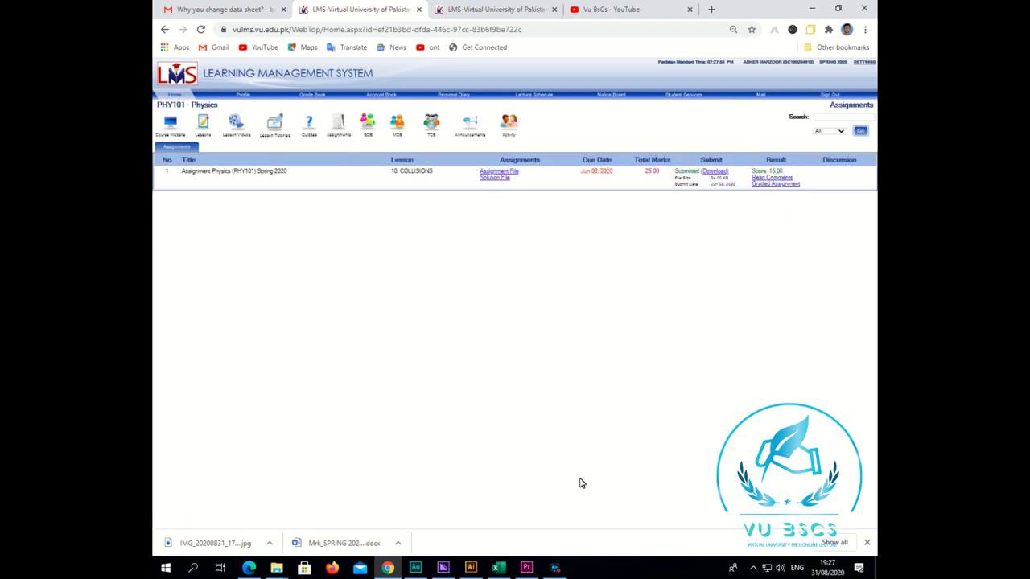
In the Excel sheet, enter 15 as the total marks obtained for the assignment in the PHY101 table.
{"action": "left_click", "coordinate": [498, 567]}
{"action": "left_click", "coordinate": [279, 208]}
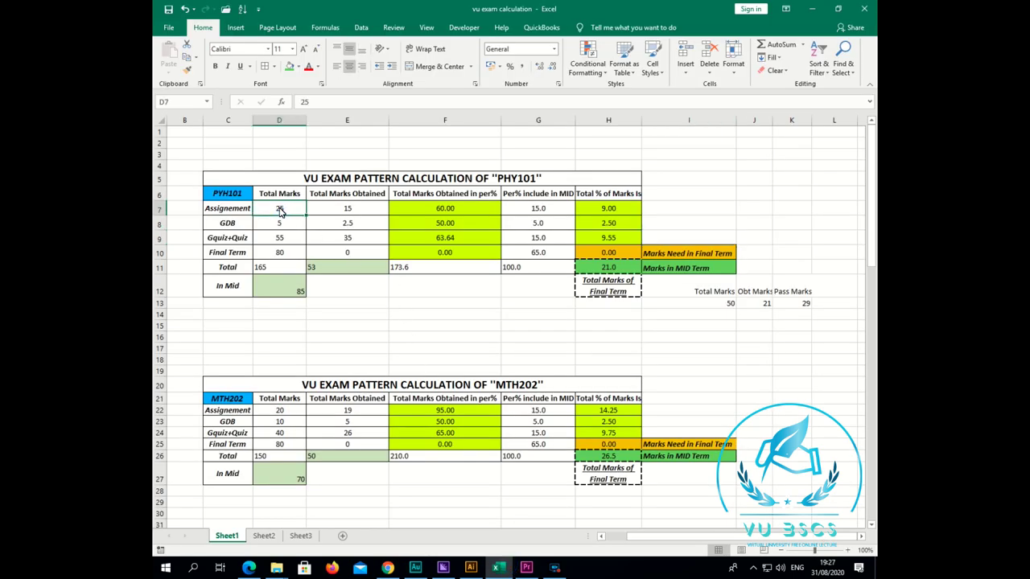
{"action": "key", "text": "Right"}
{"action": "type", "text": "150"}
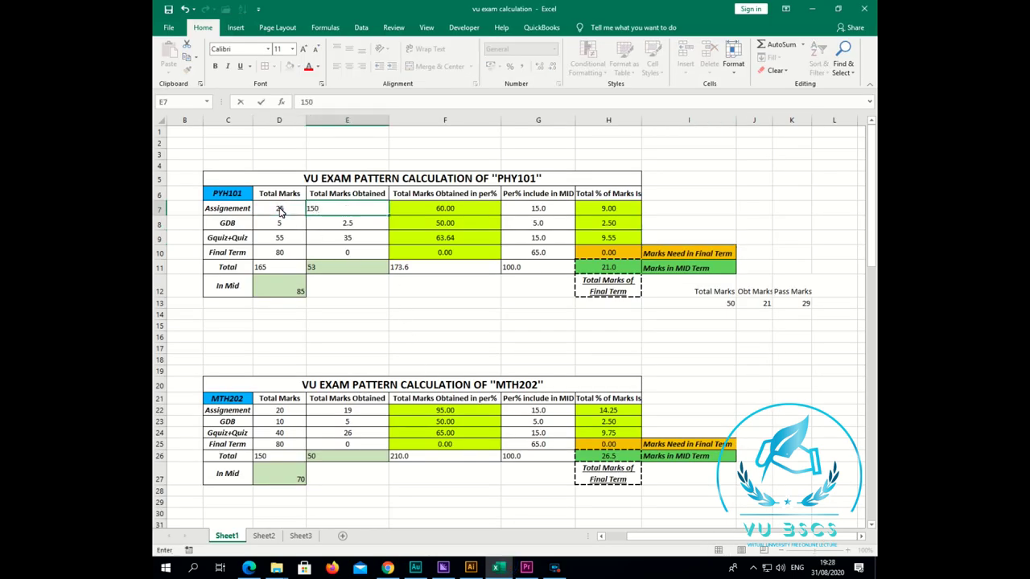
{"action": "key", "text": "BackSpace"}
{"action": "key", "text": "Return"}
{"action": "key", "text": "Left"}
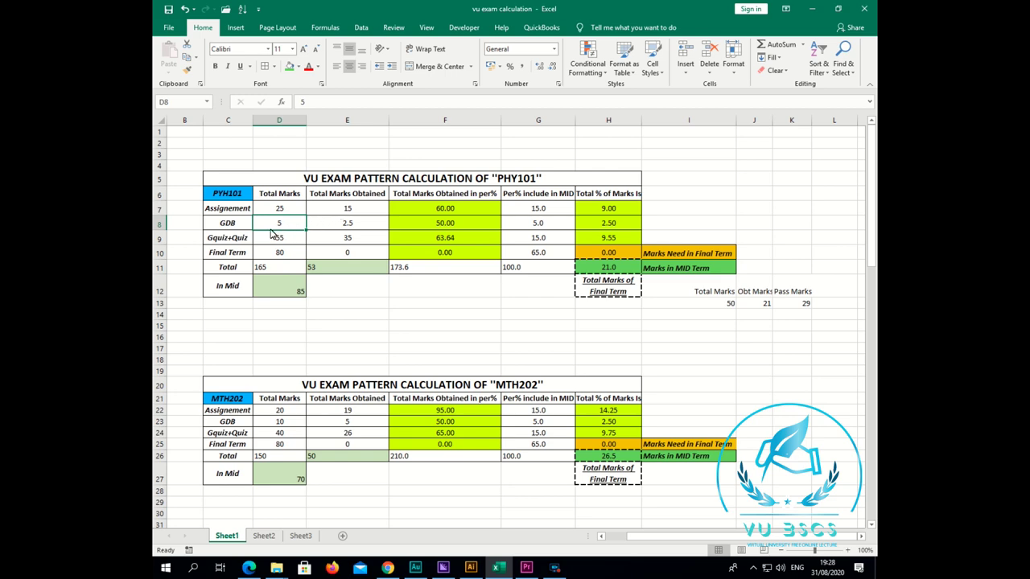
Look up the PHY101 graded discussion board marks in Chrome and compare them with the GDB row in Excel.
{"action": "left_click", "coordinate": [506, 567]}
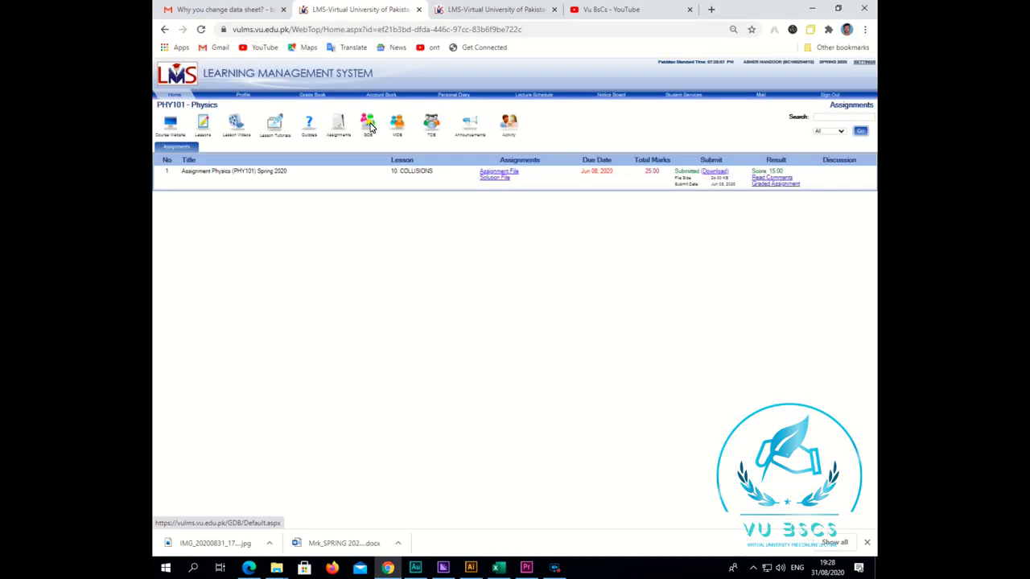
{"action": "left_click", "coordinate": [368, 122]}
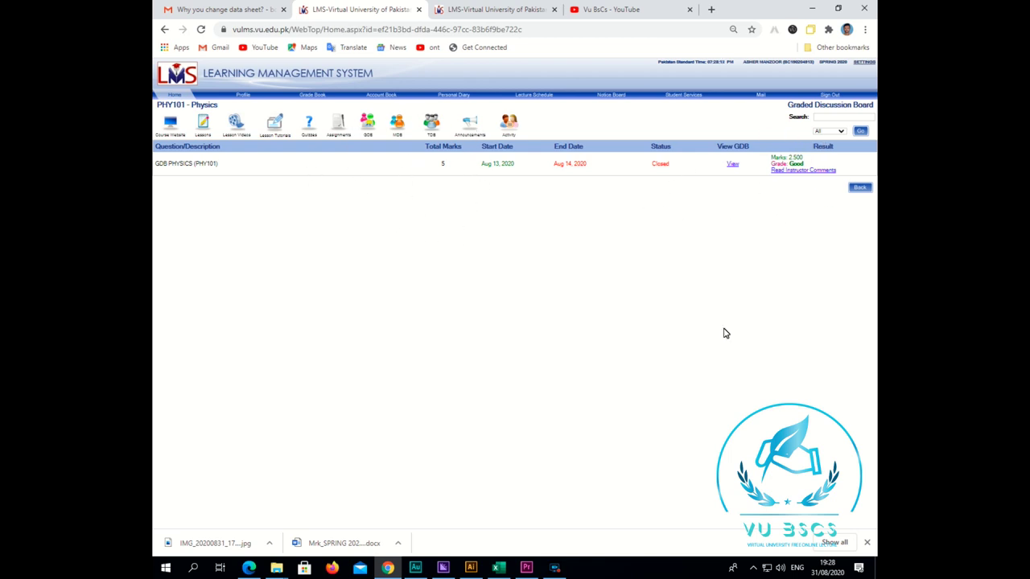
{"action": "left_click", "coordinate": [498, 567]}
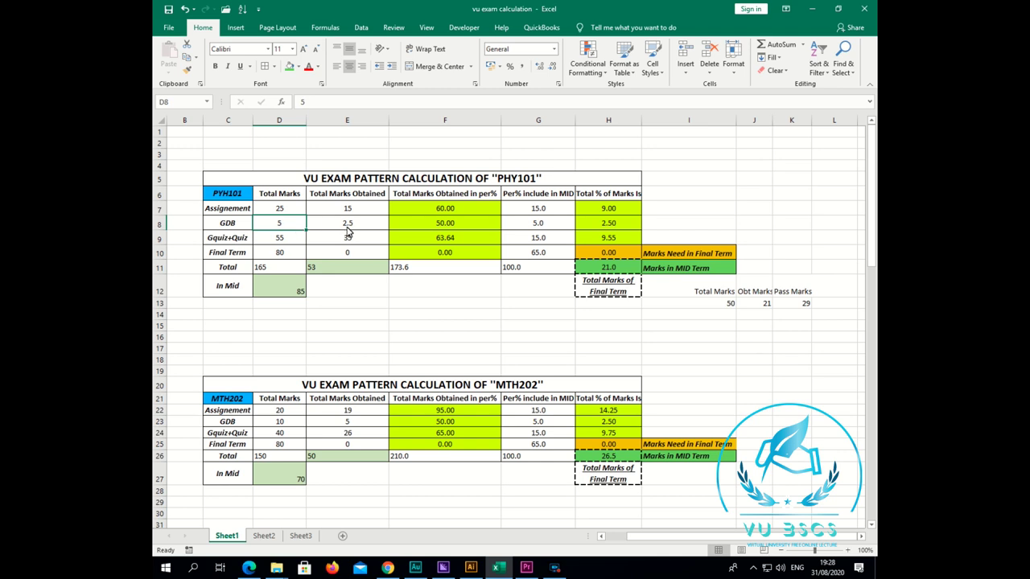
View the PHY101 quiz results in Chrome and return to the marks table in Excel.
{"action": "left_click", "coordinate": [499, 567]}
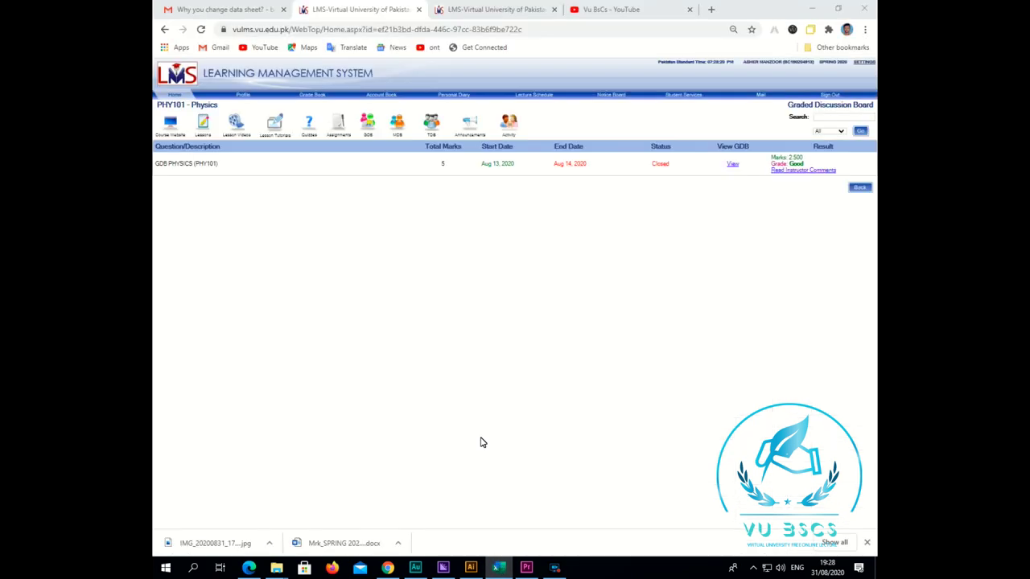
{"action": "left_click", "coordinate": [312, 124]}
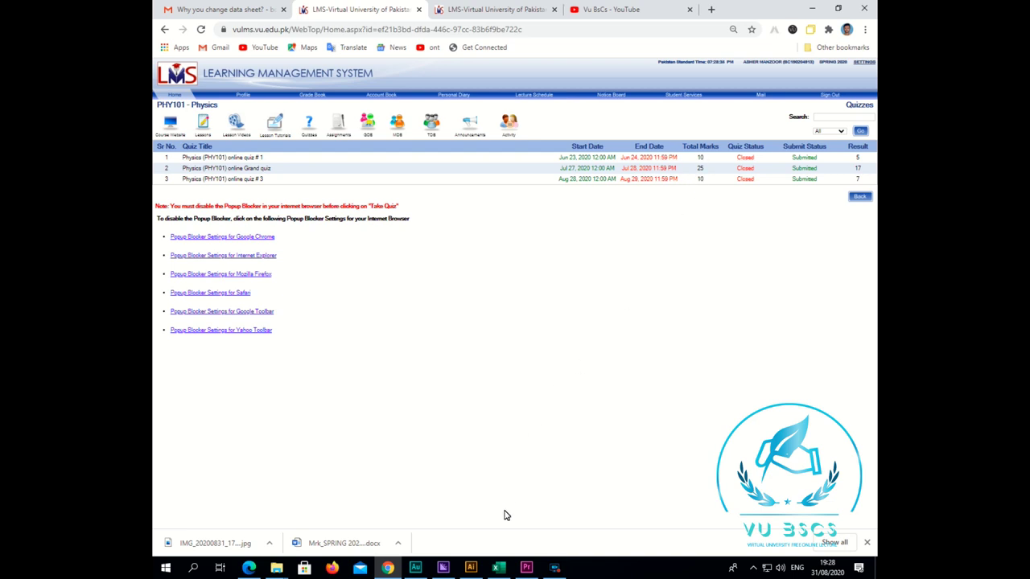
{"action": "left_click", "coordinate": [498, 568]}
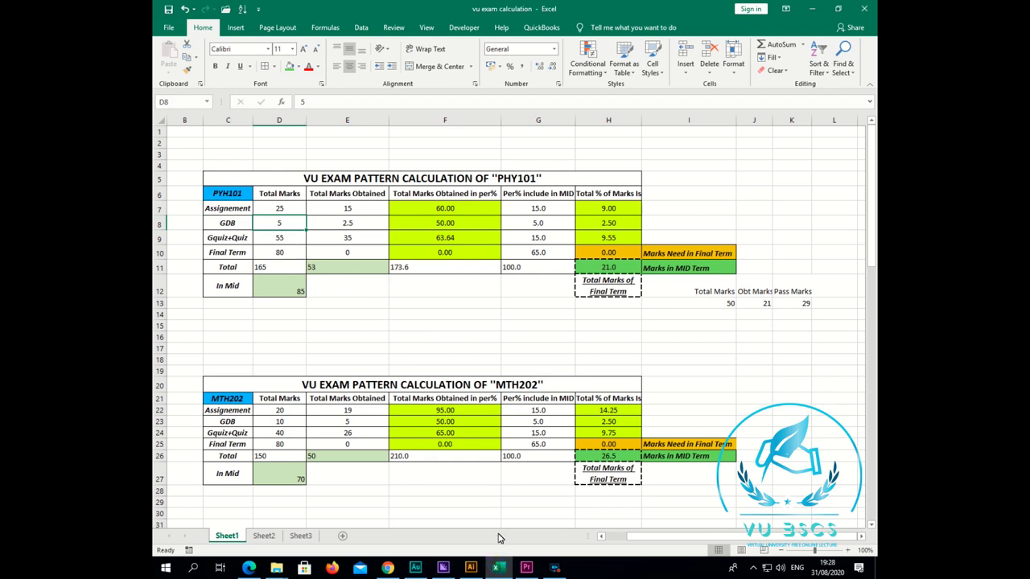
Check the pending graded activities on the LMS home page in Chrome for remaining PHY101 quizzes, then return to Excel.
{"action": "left_click", "coordinate": [493, 567]}
{"action": "left_click", "coordinate": [168, 94]}
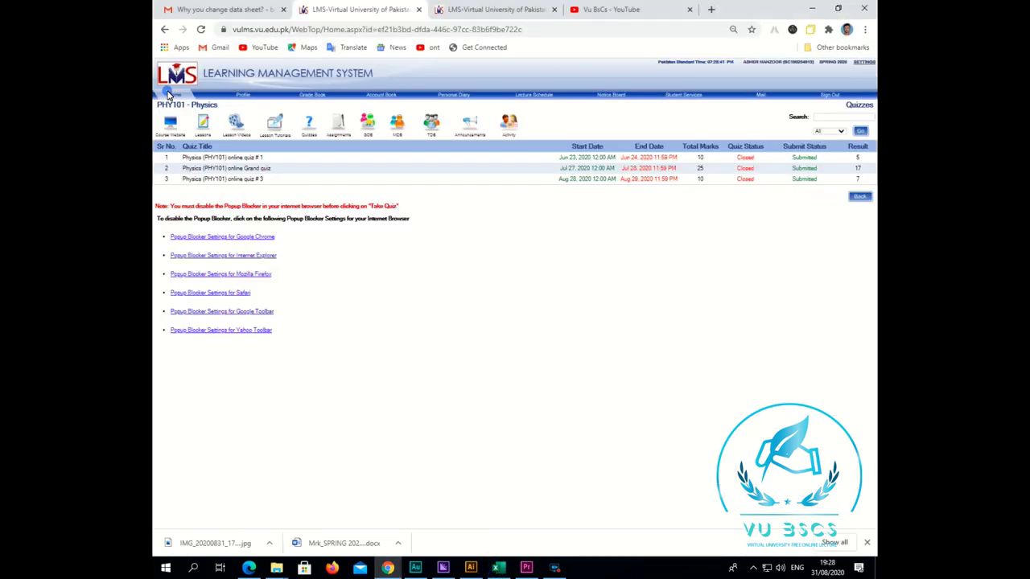
{"action": "left_click", "coordinate": [833, 111]}
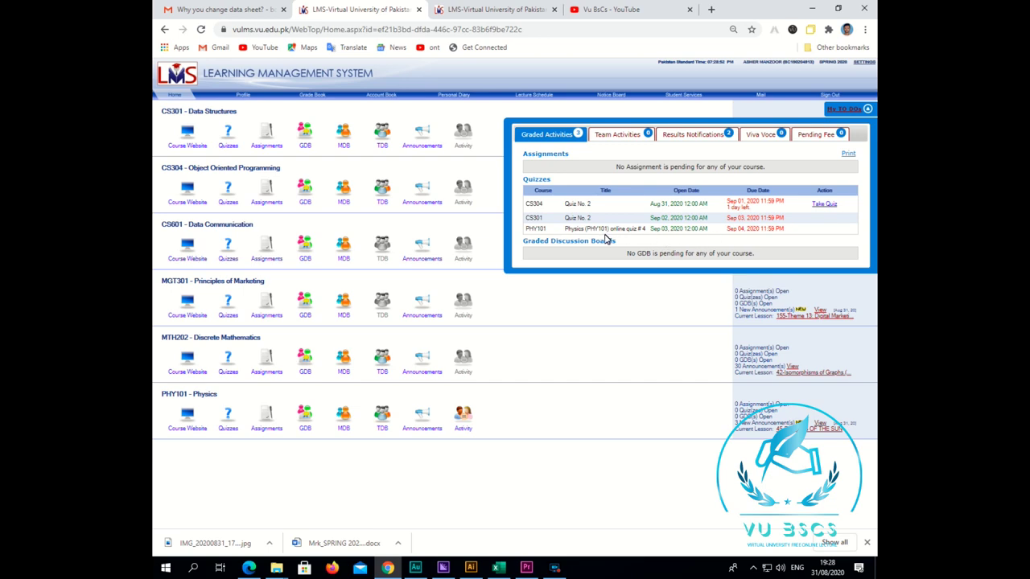
{"action": "left_click", "coordinate": [498, 568]}
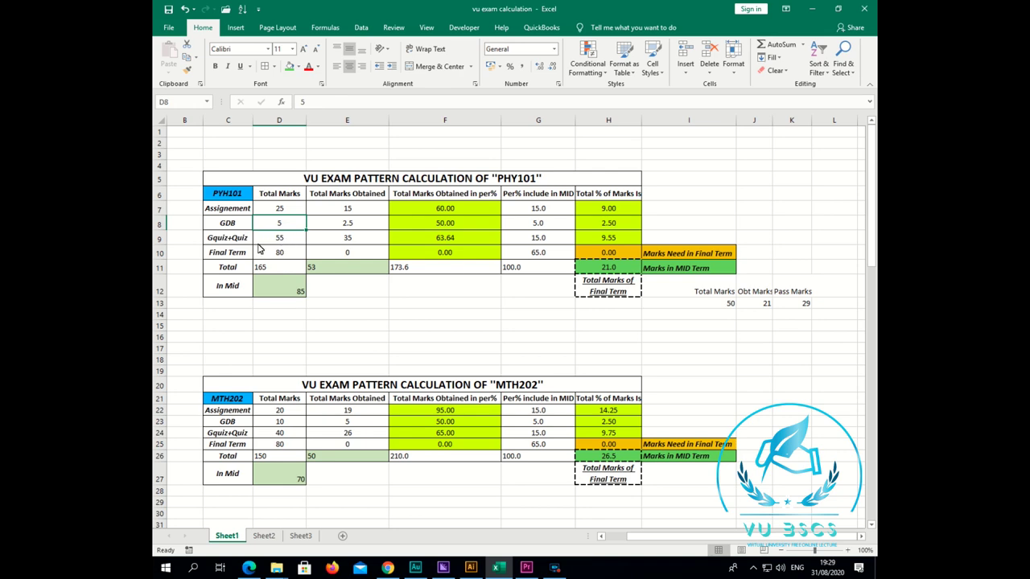
Reopen the PHY101 quiz results in Chrome and compare their marks with the Gquiz+Quiz row in Excel.
{"action": "left_click", "coordinate": [499, 568]}
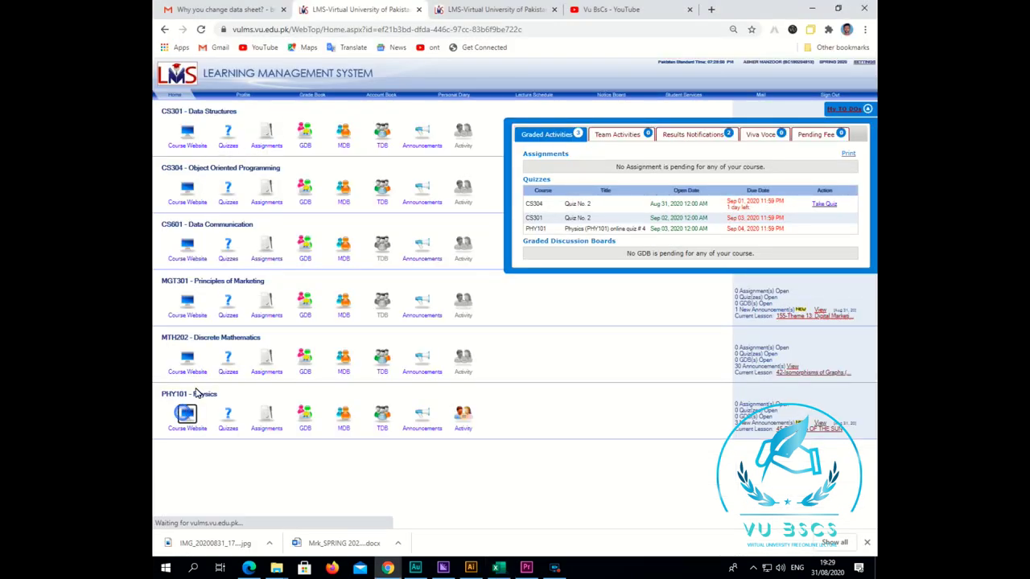
{"action": "left_click", "coordinate": [185, 415]}
{"action": "left_click", "coordinate": [310, 124]}
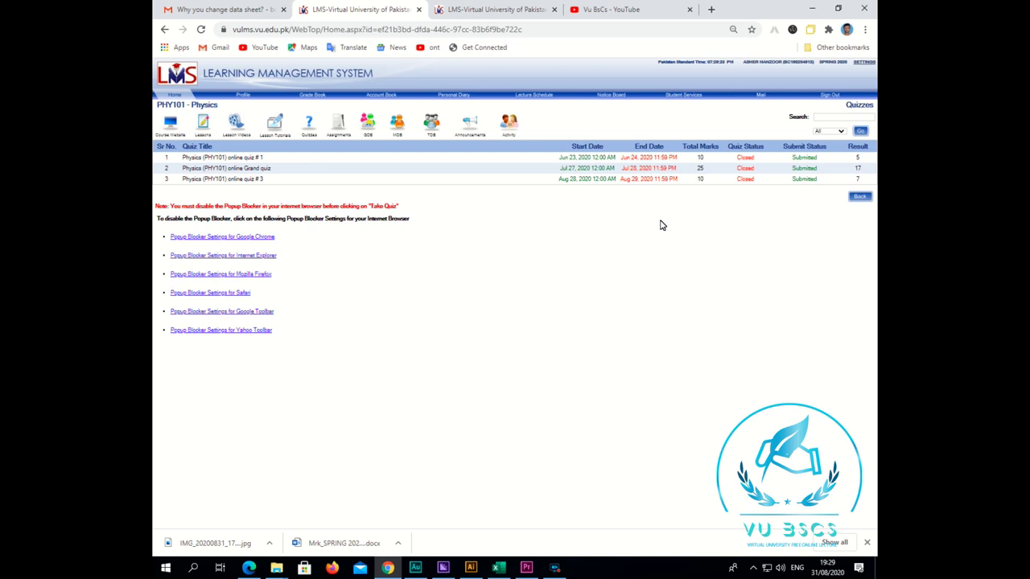
{"action": "left_click", "coordinate": [498, 568]}
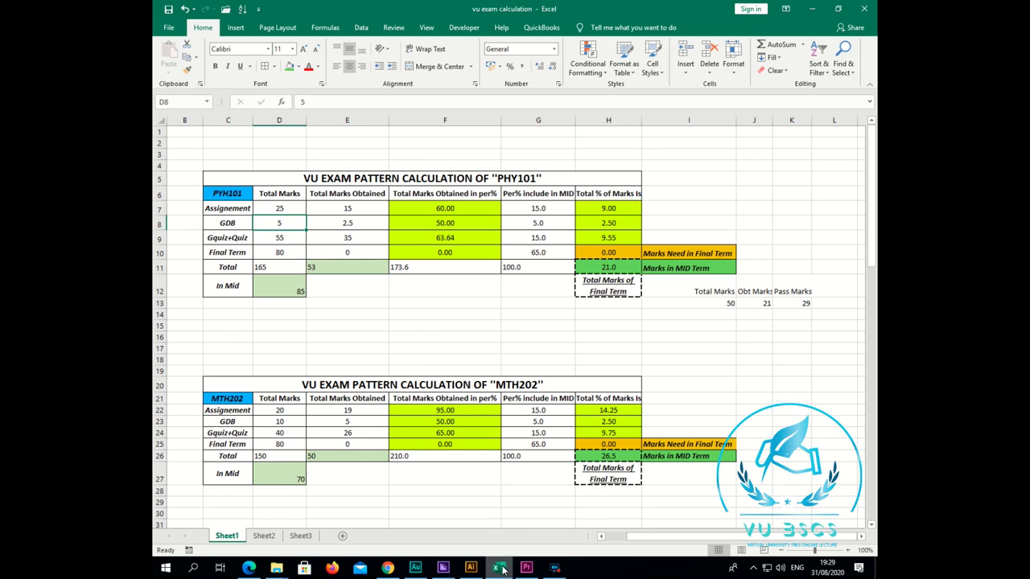
Read the PHY101 paper pattern announcement in Chrome and compare its total marks with the Final Term row in Excel.
{"action": "key", "text": "alt+Tab"}
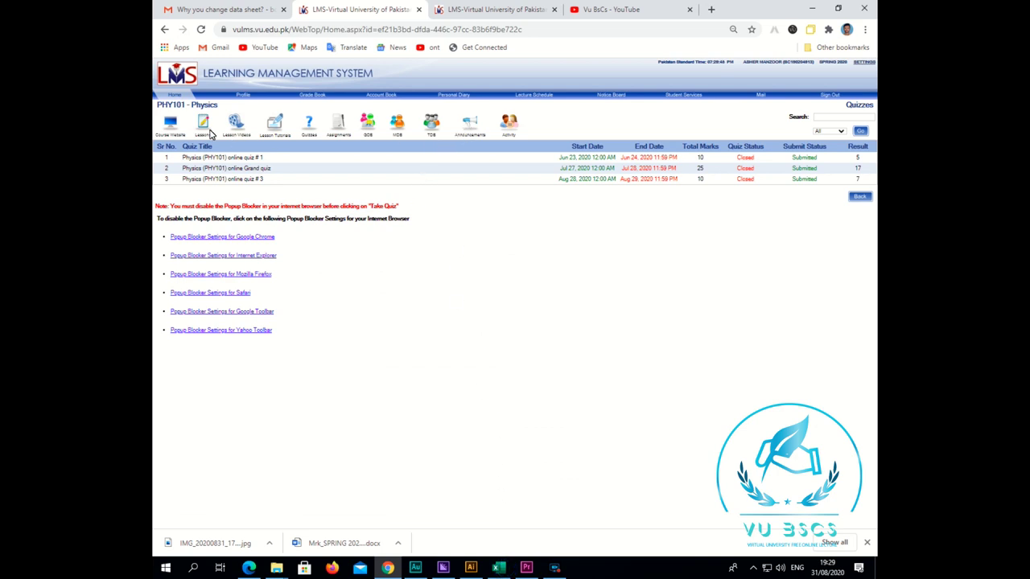
{"action": "left_click", "coordinate": [471, 125]}
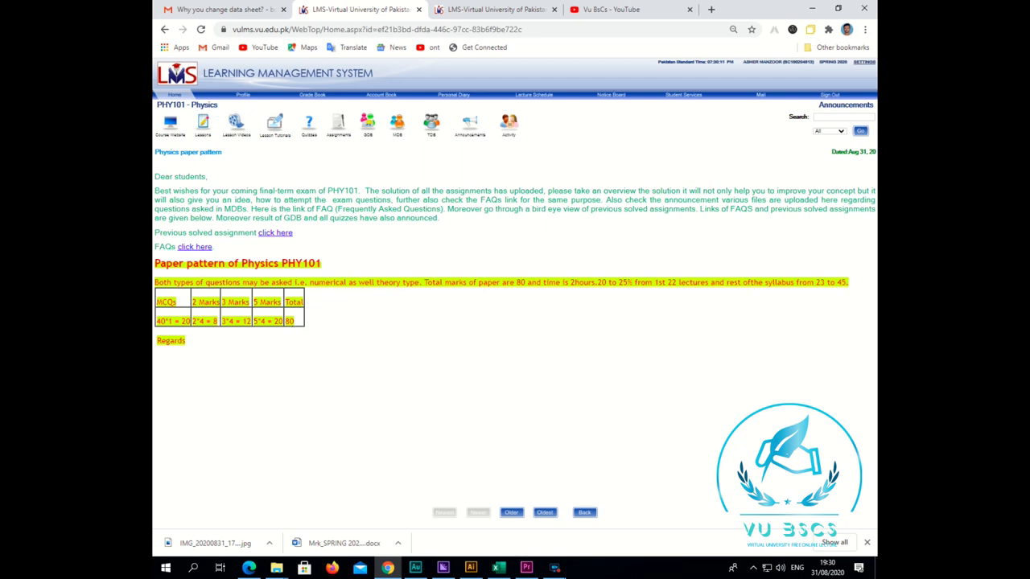
{"action": "left_click", "coordinate": [498, 567]}
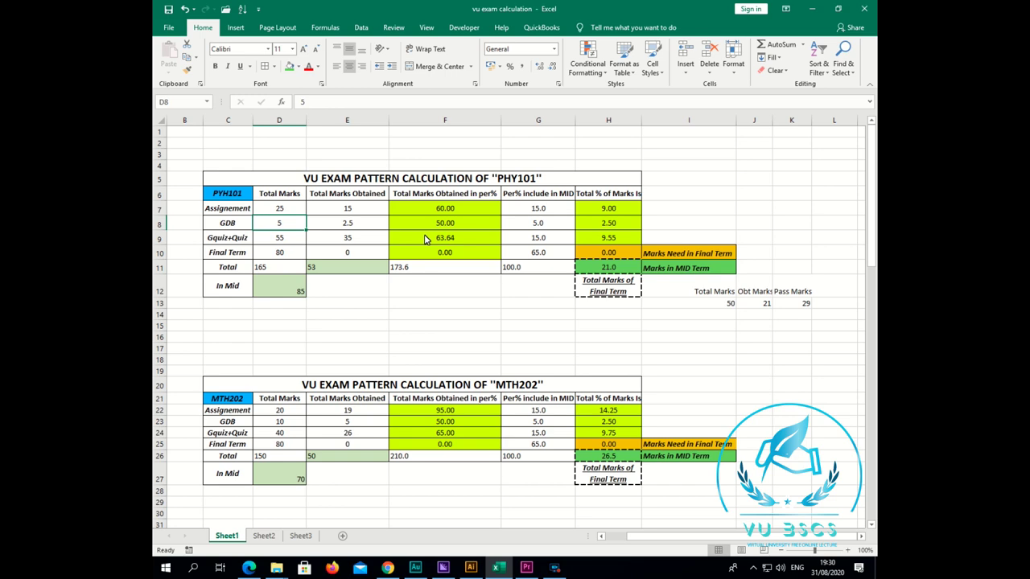
Open the grading scheme on the PHY101 course website in Chrome and return to the Excel marks table.
{"action": "left_click", "coordinate": [499, 569]}
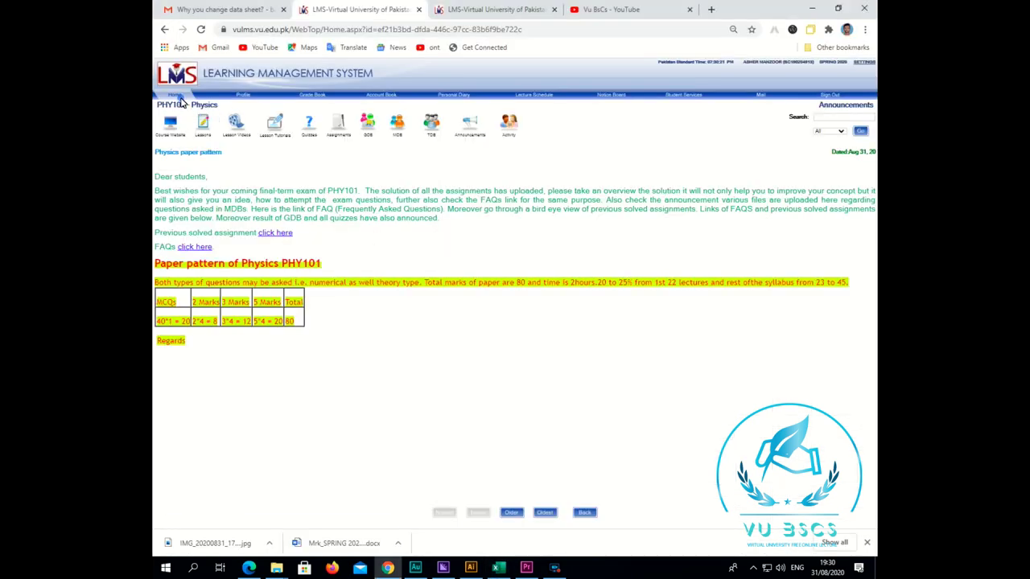
{"action": "left_click", "coordinate": [176, 96]}
{"action": "left_click", "coordinate": [187, 413]}
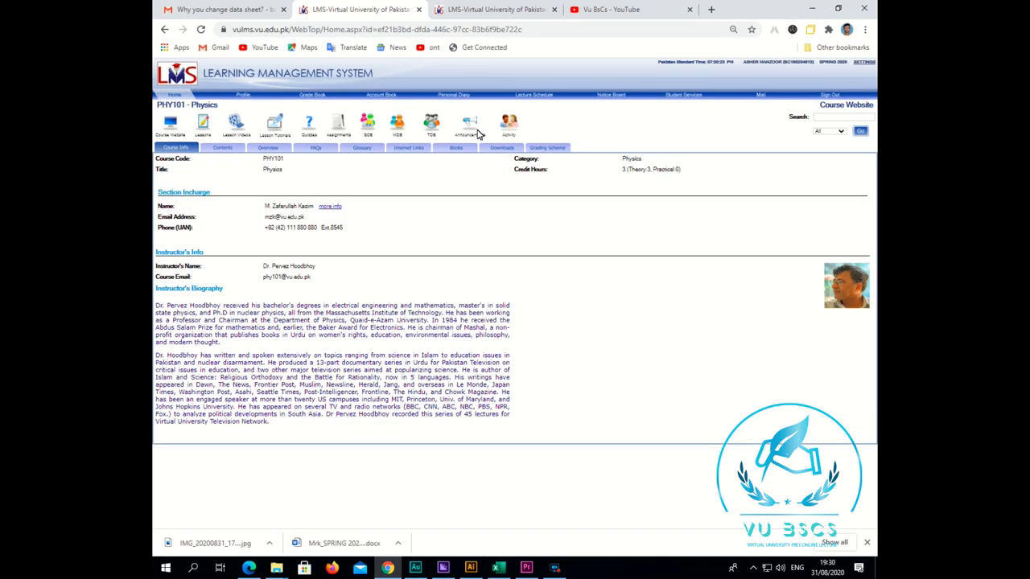
{"action": "left_click", "coordinate": [554, 153]}
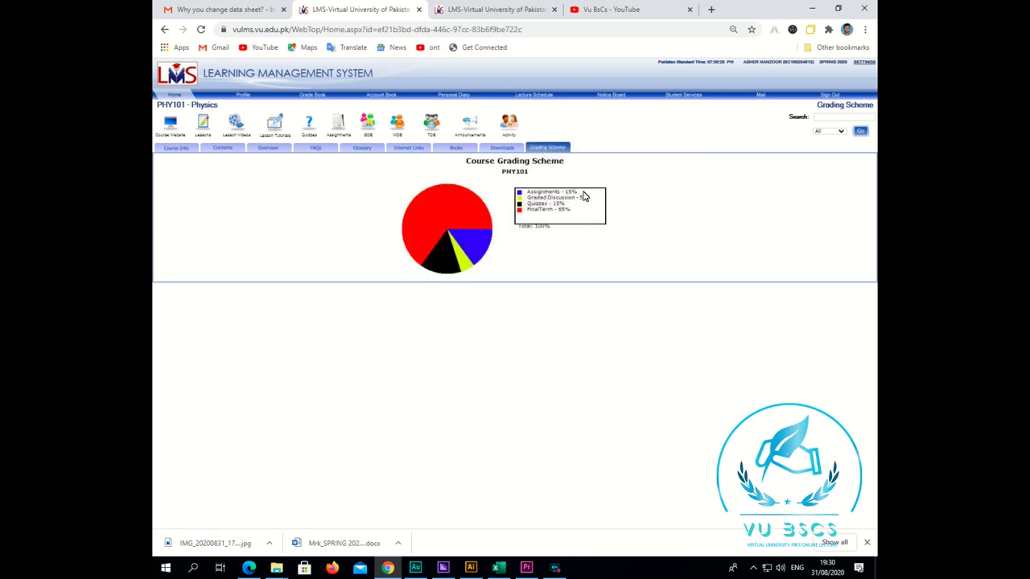
{"action": "left_click", "coordinate": [498, 568]}
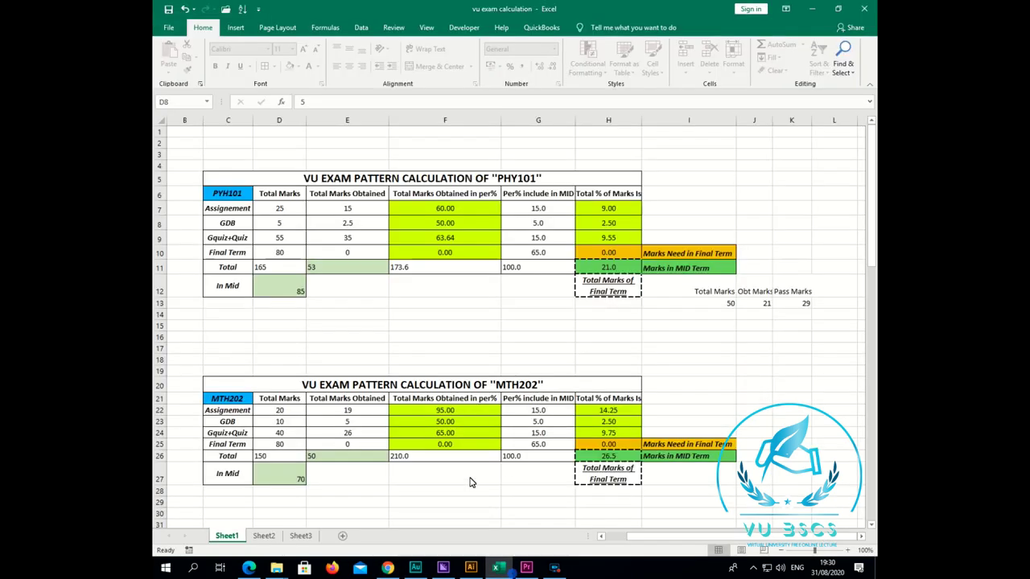
Compare the assignment, GDB, quiz and final term weightings in the PHY101 table with the LMS grading scheme in Chrome.
{"action": "left_click", "coordinate": [529, 211]}
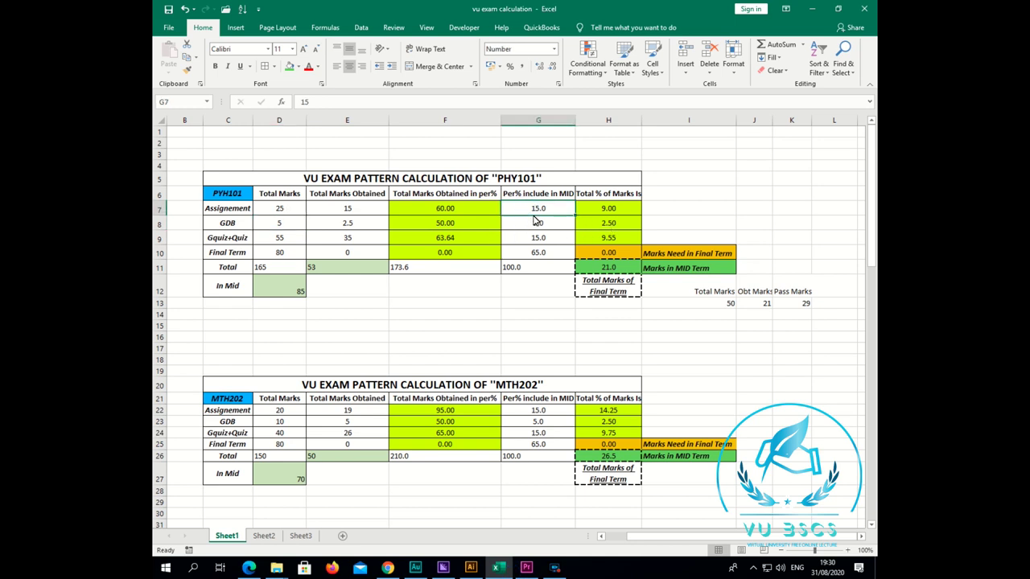
{"action": "left_click", "coordinate": [497, 569]}
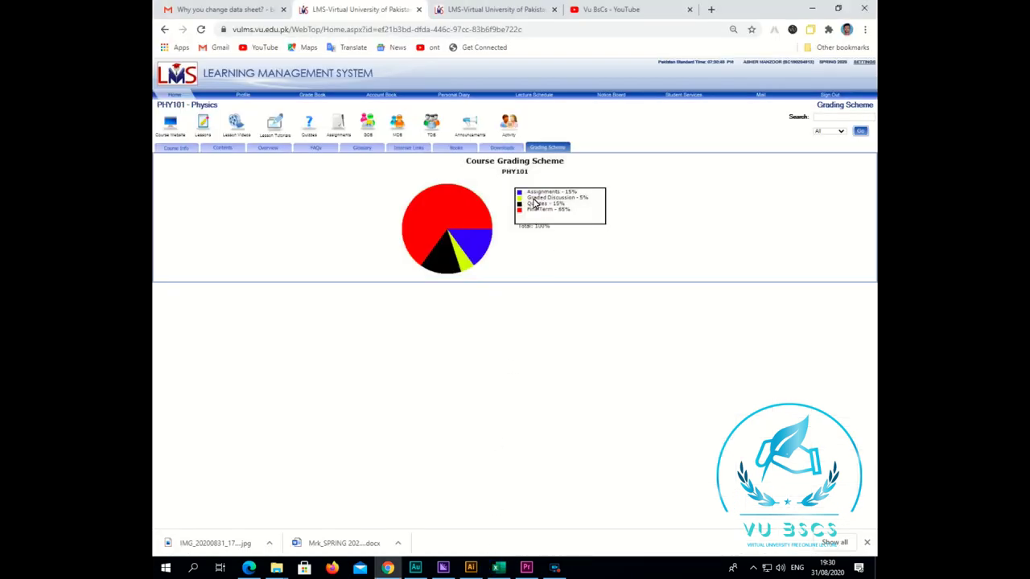
{"action": "left_click", "coordinate": [509, 570]}
{"action": "left_click", "coordinate": [521, 228]}
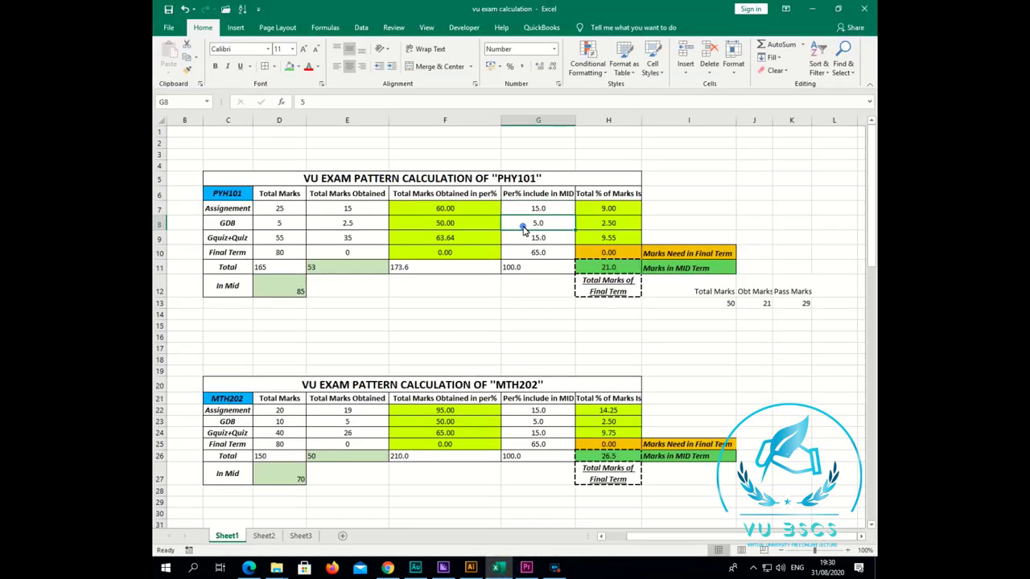
{"action": "key", "text": "alt+Tab"}
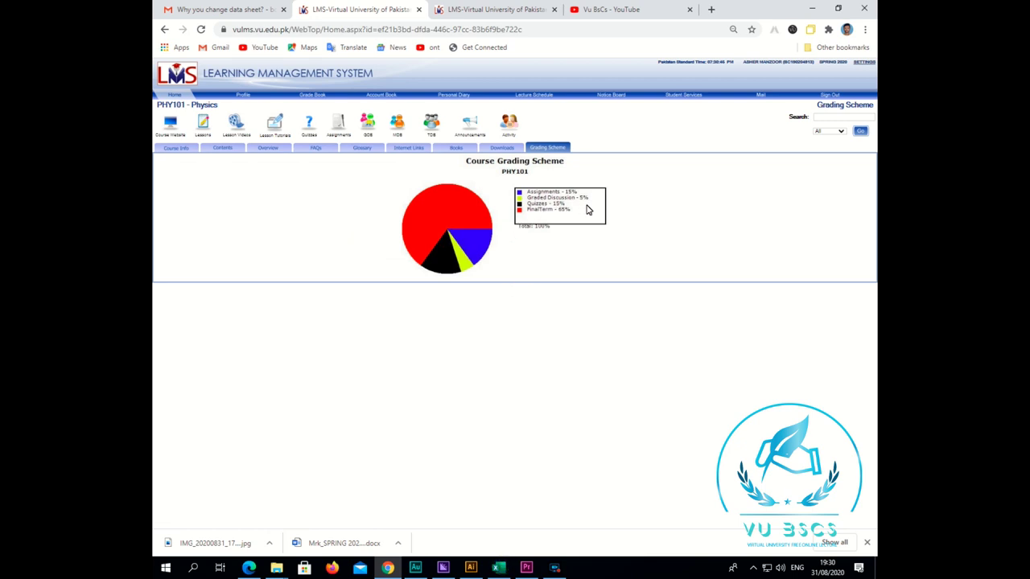
{"action": "left_click", "coordinate": [499, 568]}
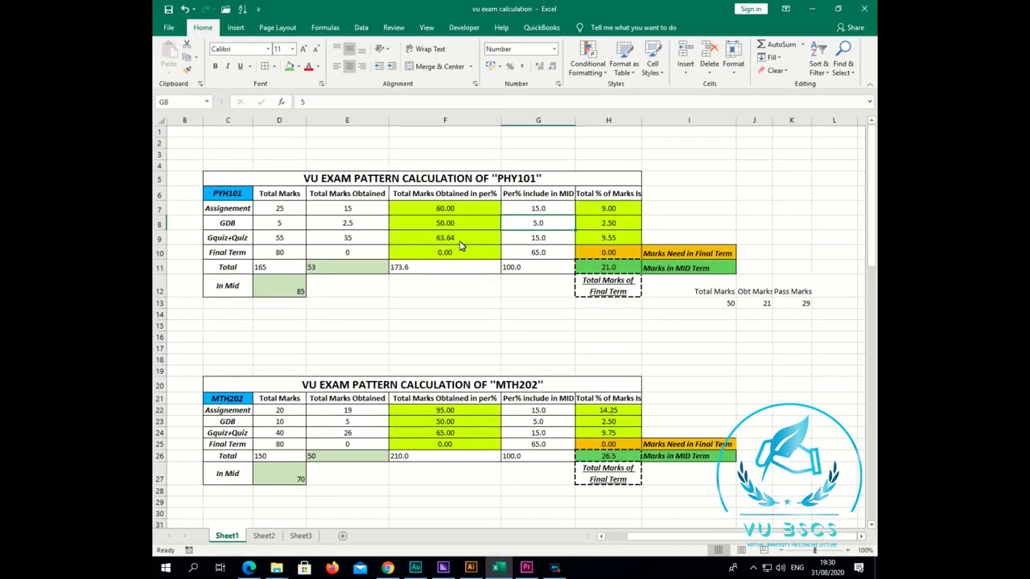
{"action": "left_click", "coordinate": [499, 568]}
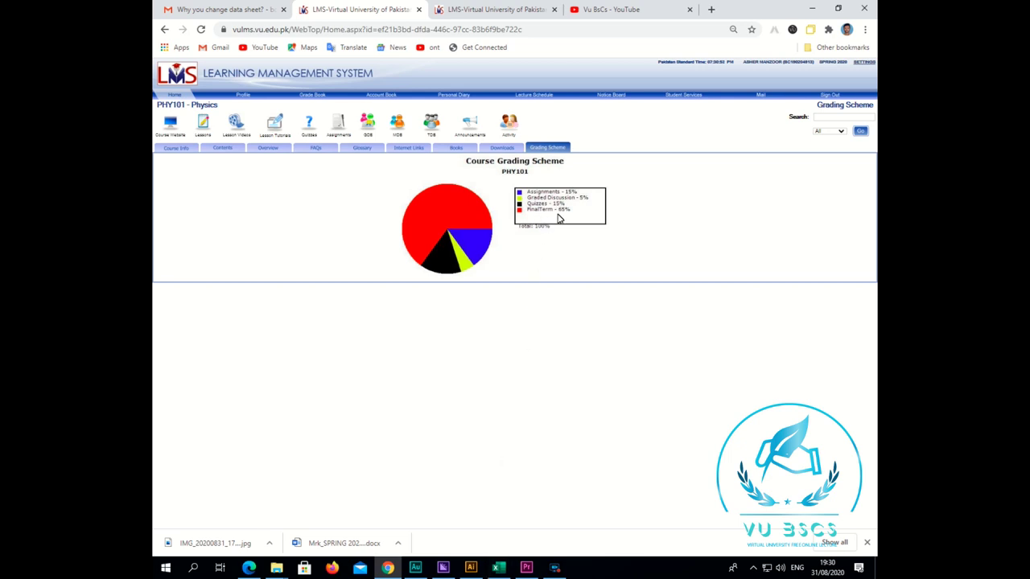
{"action": "left_click", "coordinate": [498, 568]}
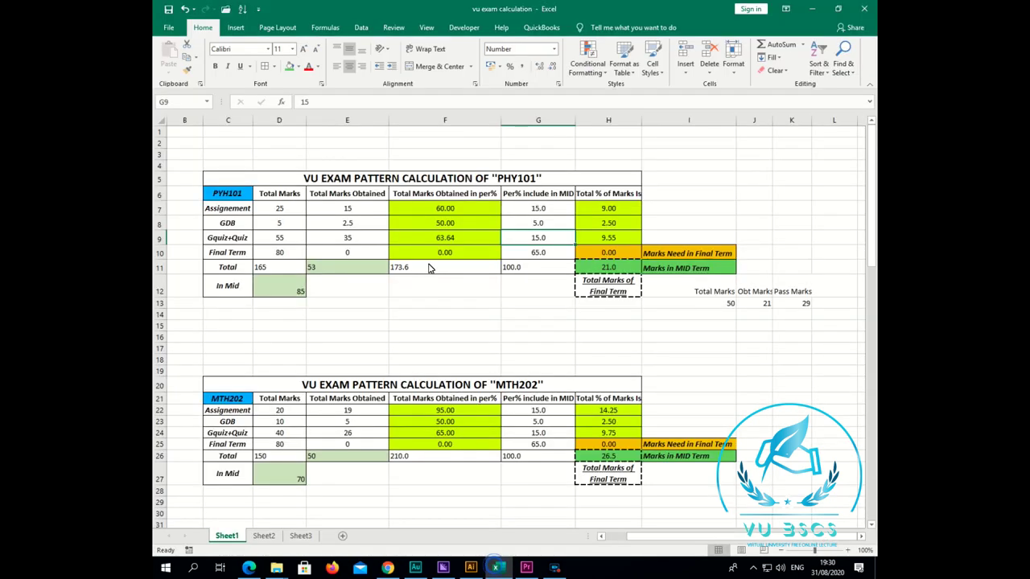
{"action": "left_click", "coordinate": [537, 255]}
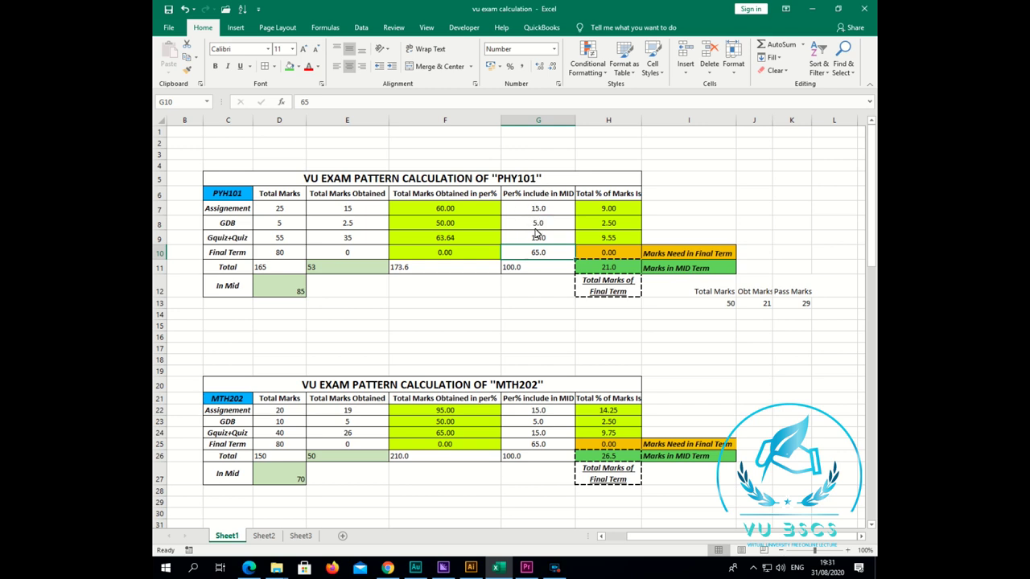
Inspect the formula for the percentage obtained in the assignment row of the PHY101 table.
{"action": "left_click", "coordinate": [449, 213]}
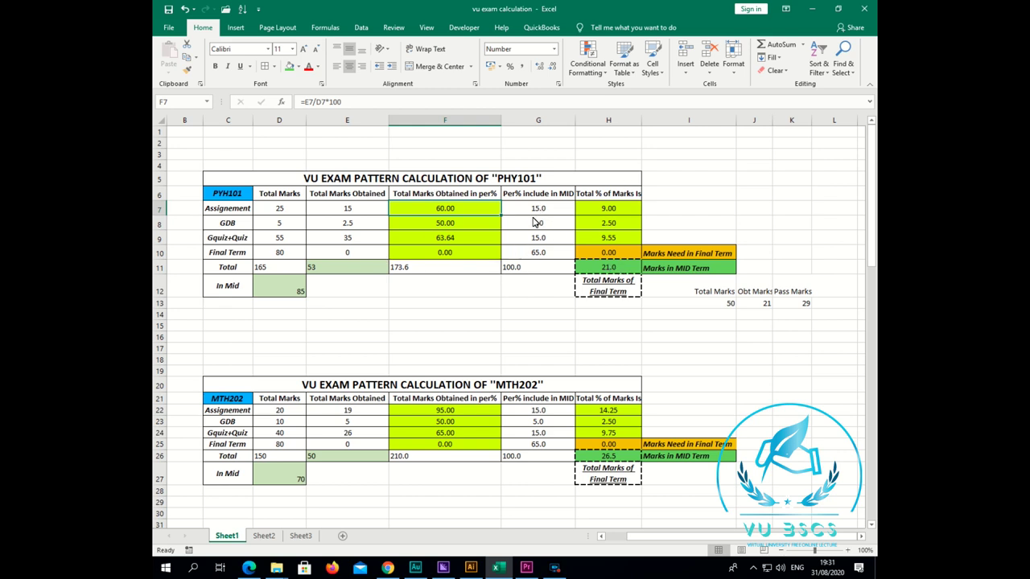
Inspect the assignment row's percentage formula, its weighting and its weighted marks formula in the PHY101 table.
{"action": "double_click", "coordinate": [474, 215]}
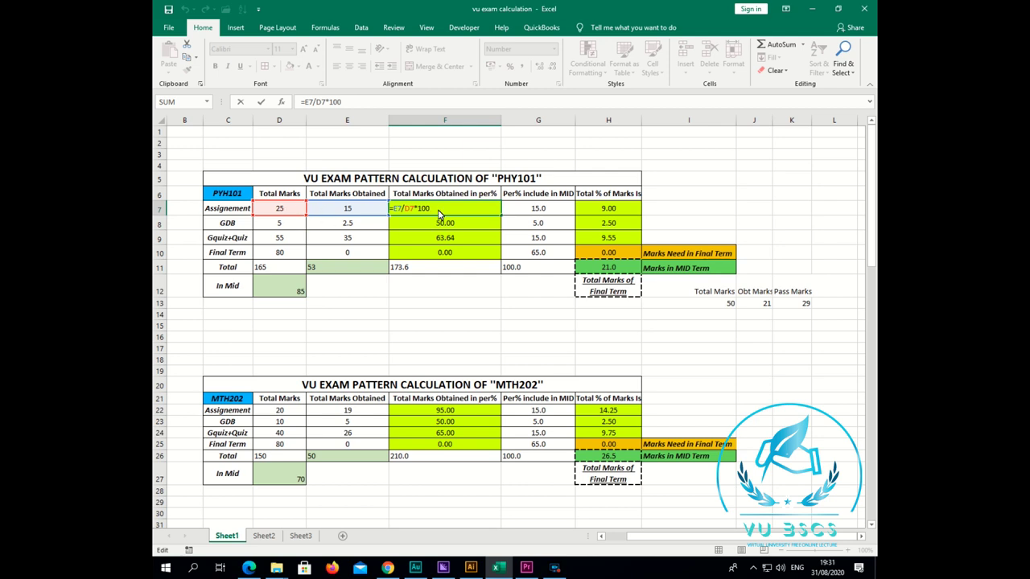
{"action": "key", "text": "Return"}
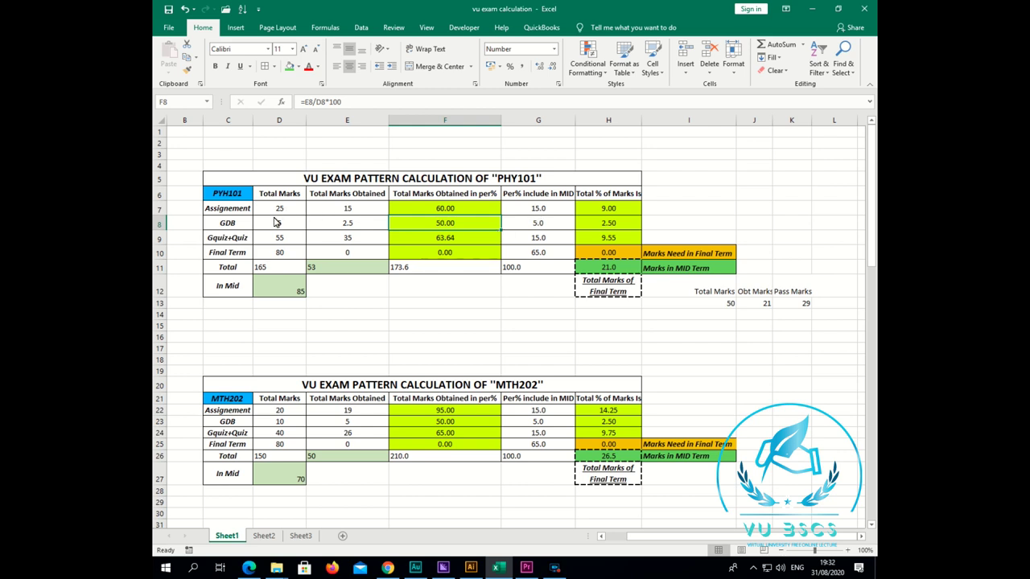
{"action": "left_click", "coordinate": [523, 211]}
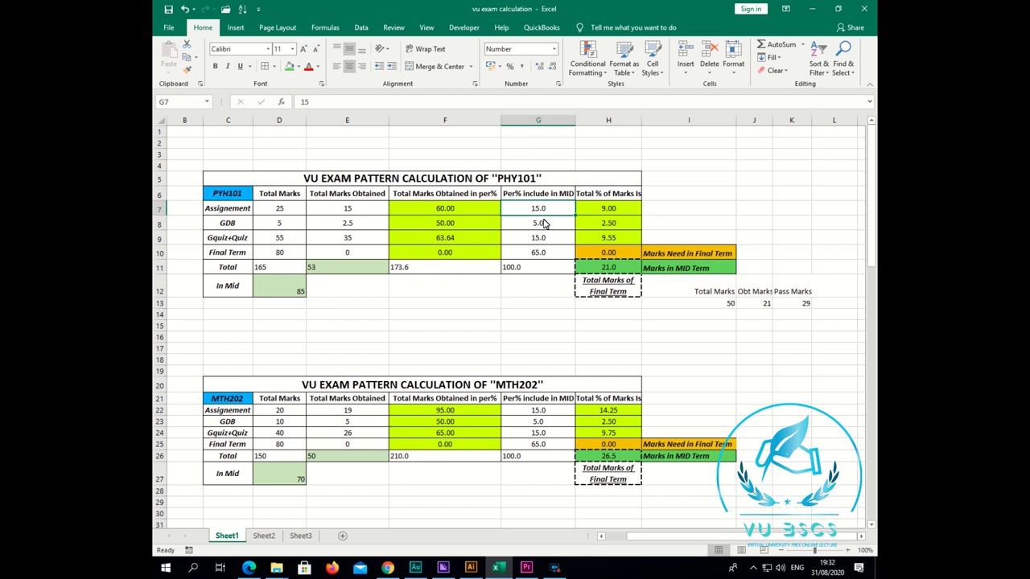
{"action": "key", "text": "Right"}
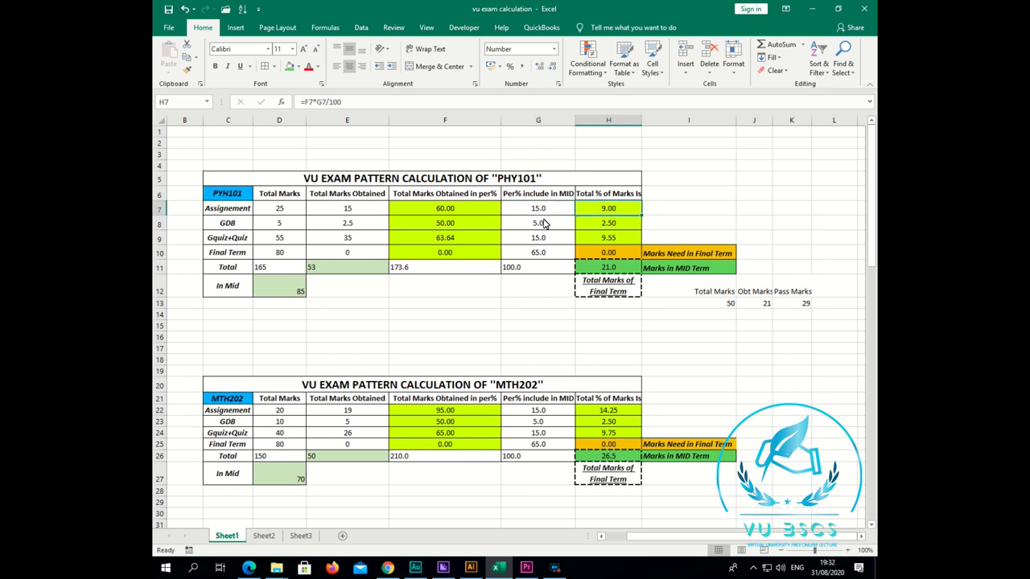
{"action": "left_click", "coordinate": [612, 232]}
{"action": "left_click", "coordinate": [613, 209]}
{"action": "double_click", "coordinate": [613, 210]}
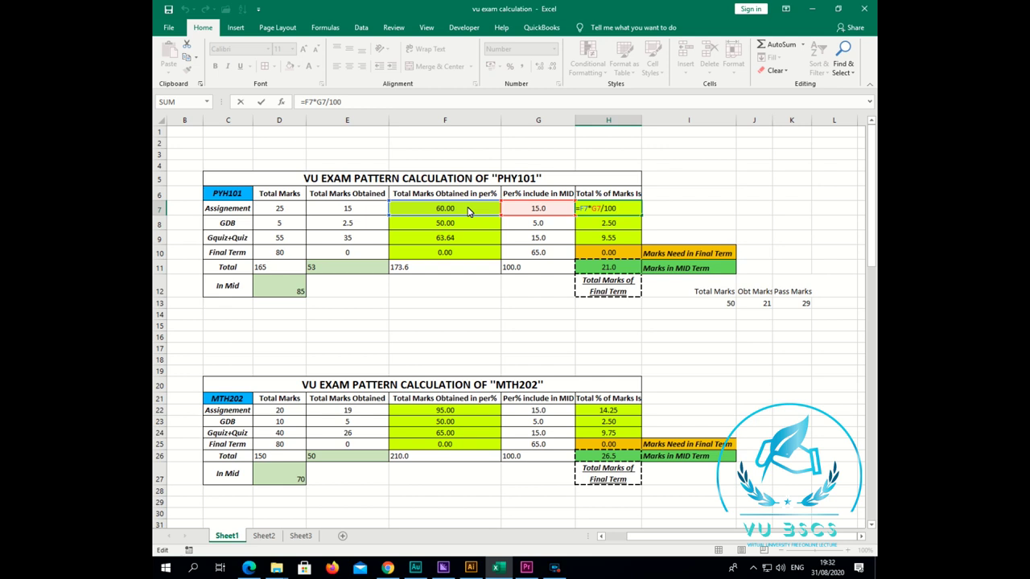
{"action": "key", "text": "Return"}
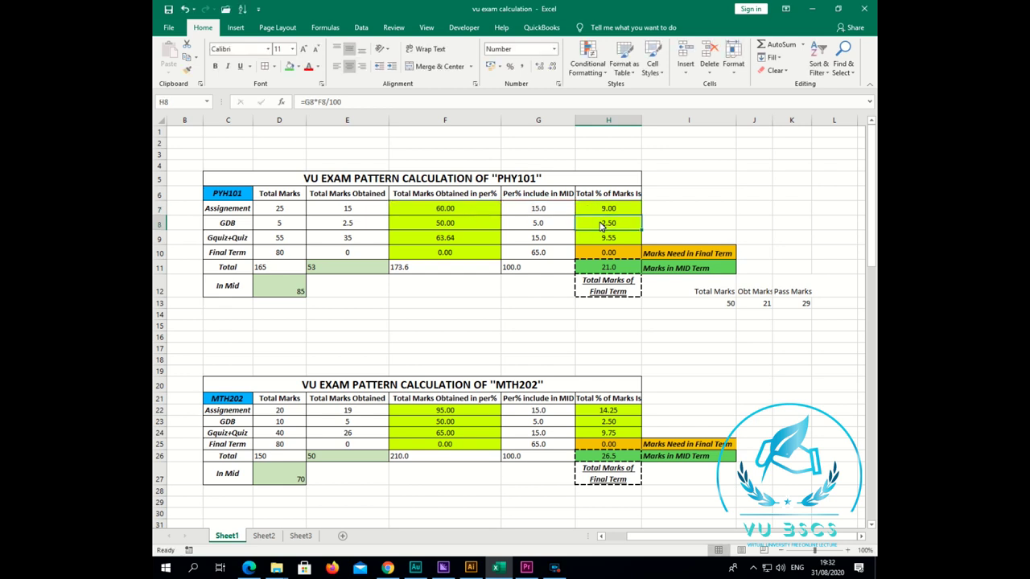
Compare the weighted marks formulas of the assignment and GDB rows in the PHY101 table.
{"action": "left_click", "coordinate": [616, 212]}
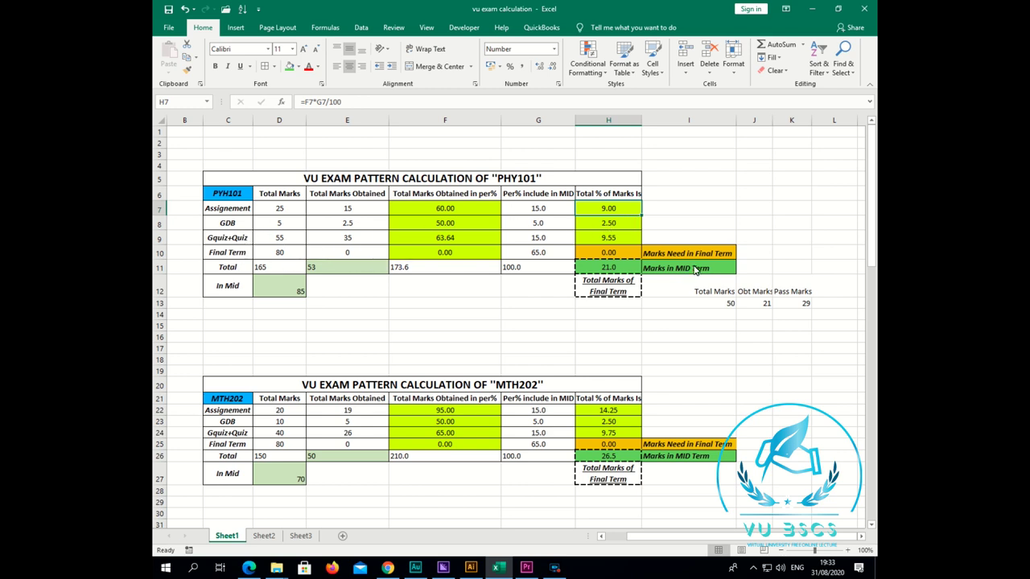
{"action": "left_click", "coordinate": [615, 225]}
{"action": "double_click", "coordinate": [614, 211]}
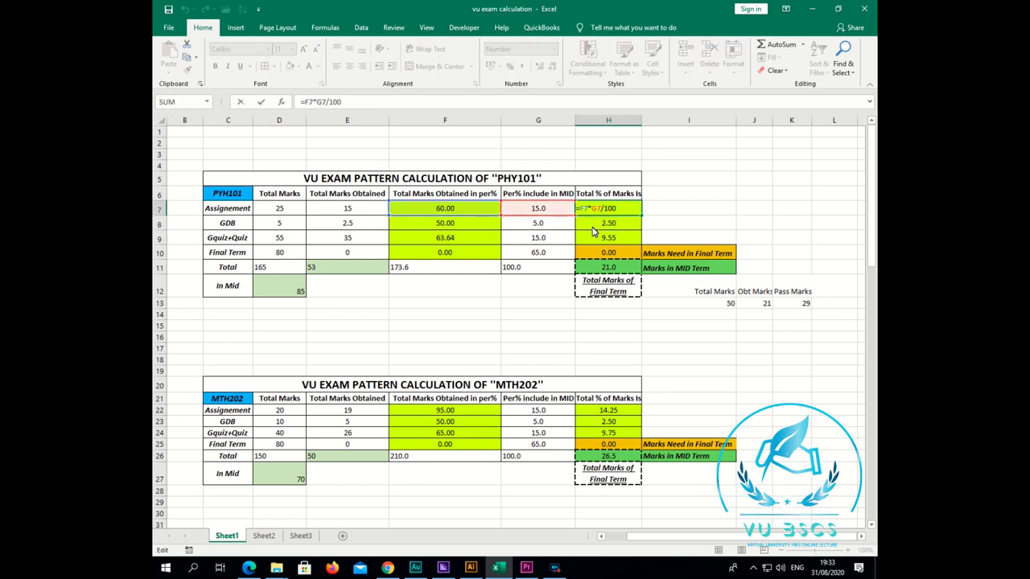
{"action": "left_click", "coordinate": [593, 229]}
{"action": "double_click", "coordinate": [593, 231]}
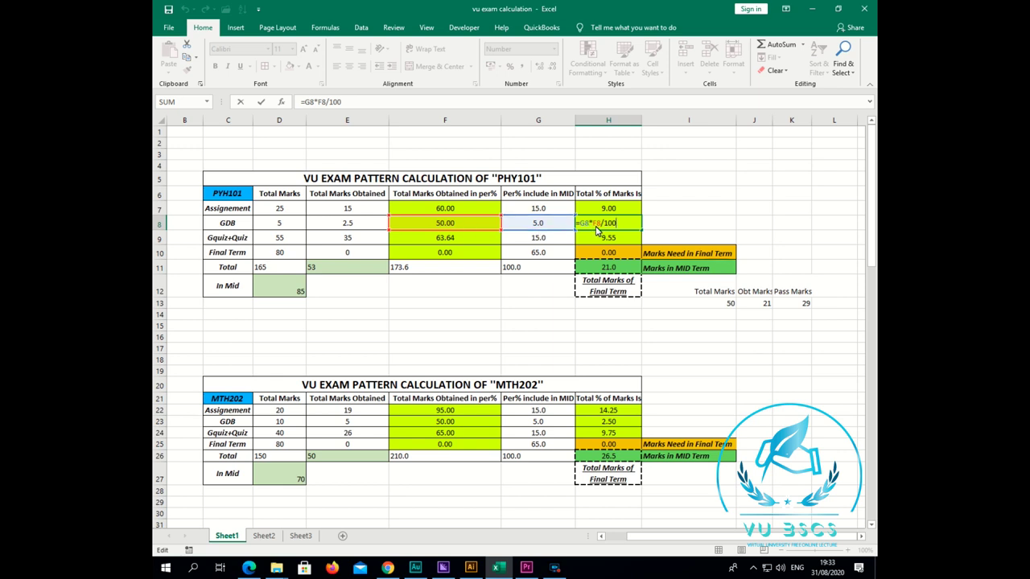
{"action": "key", "text": "shift+Return"}
{"action": "key", "text": "F2"}
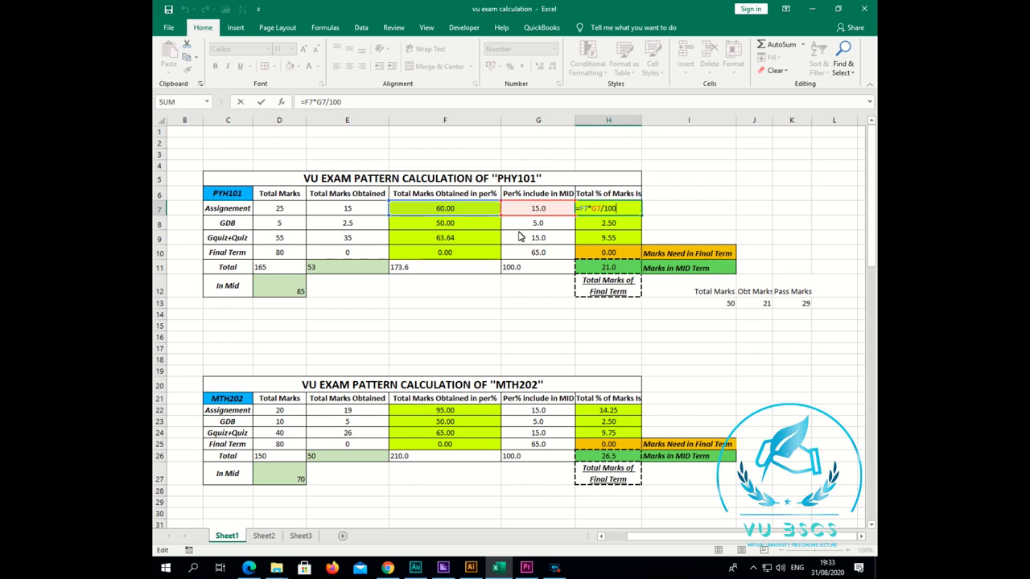
{"action": "key", "text": "Return"}
{"action": "key", "text": "F2"}
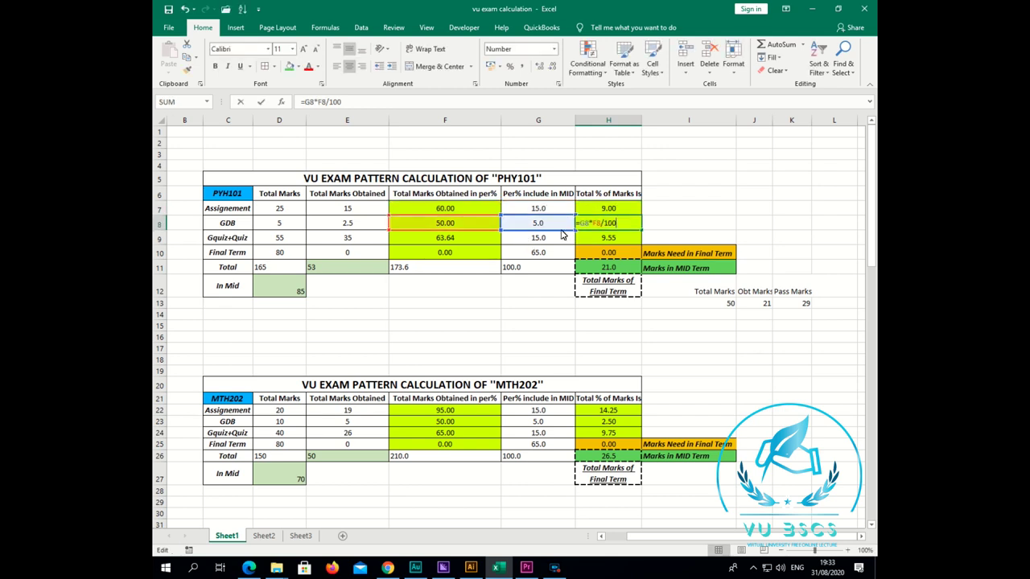
{"action": "key", "text": "Escape"}
{"action": "key", "text": "Up"}
{"action": "key", "text": "F2"}
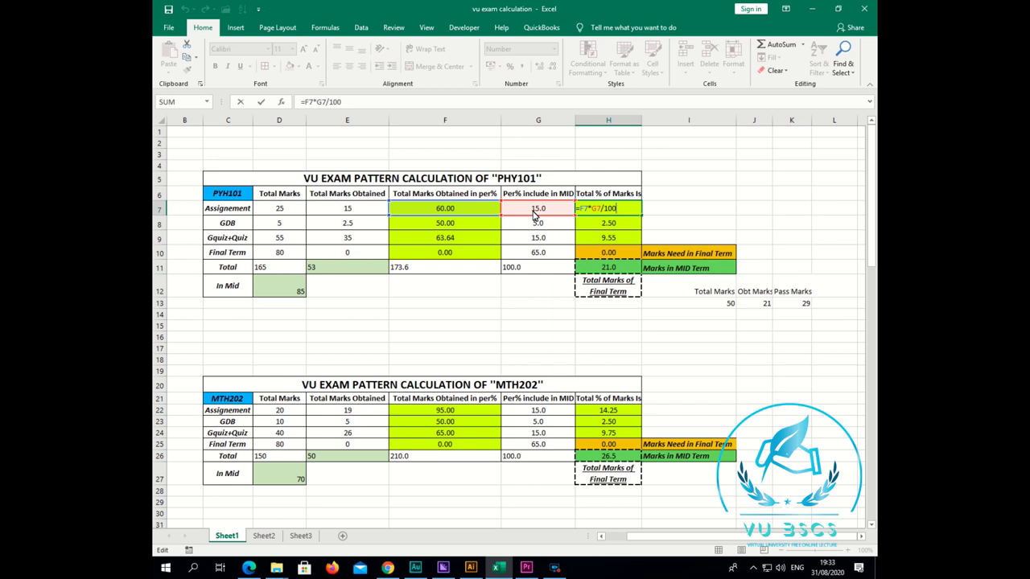
Recheck which cells the assignment row's percentage formula uses in the PHY101 table.
{"action": "left_click", "coordinate": [533, 216]}
{"action": "double_click", "coordinate": [424, 211]}
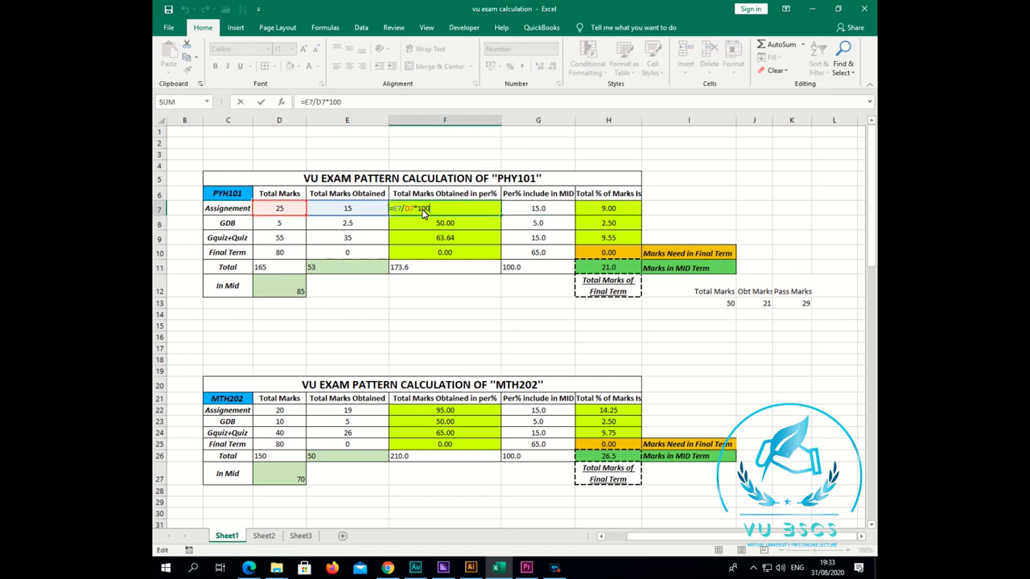
{"action": "key", "text": "Return"}
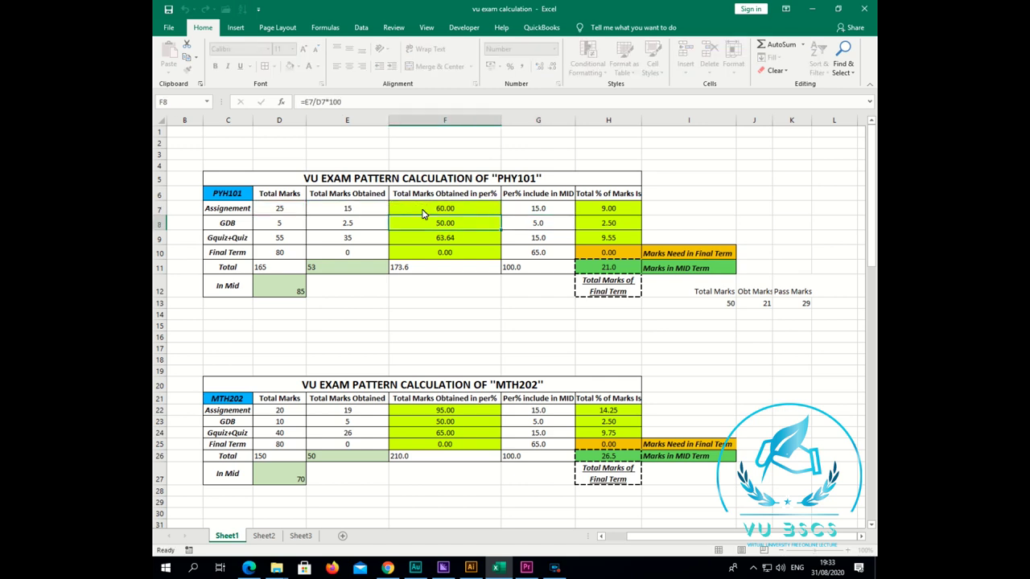
{"action": "left_click", "coordinate": [424, 212]}
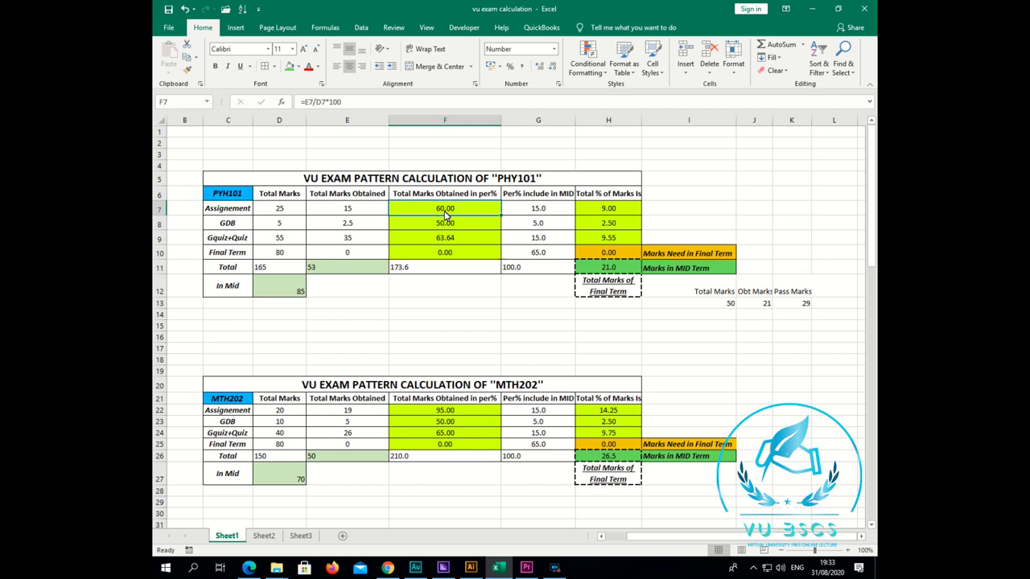
{"action": "double_click", "coordinate": [445, 216]}
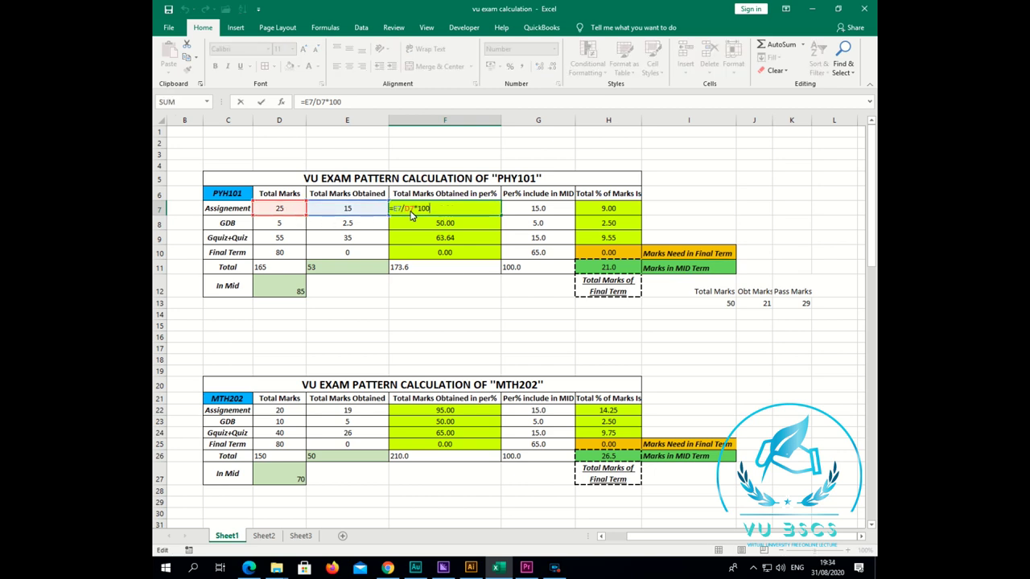
{"action": "key", "text": "Return"}
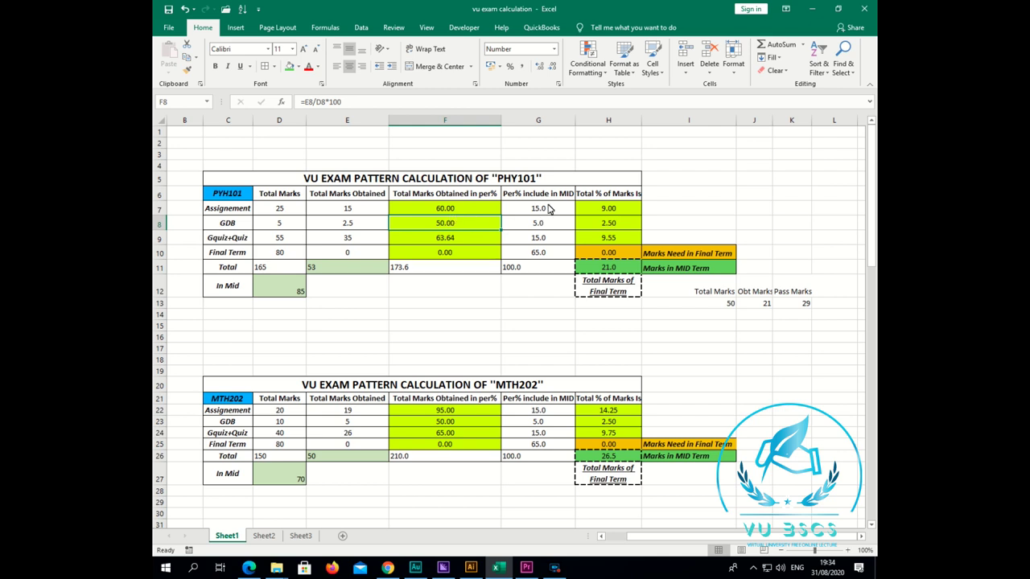
Recheck which cells the assignment row's weighted marks formula multiplies in the PHY101 table.
{"action": "left_click", "coordinate": [596, 208]}
{"action": "double_click", "coordinate": [596, 209]}
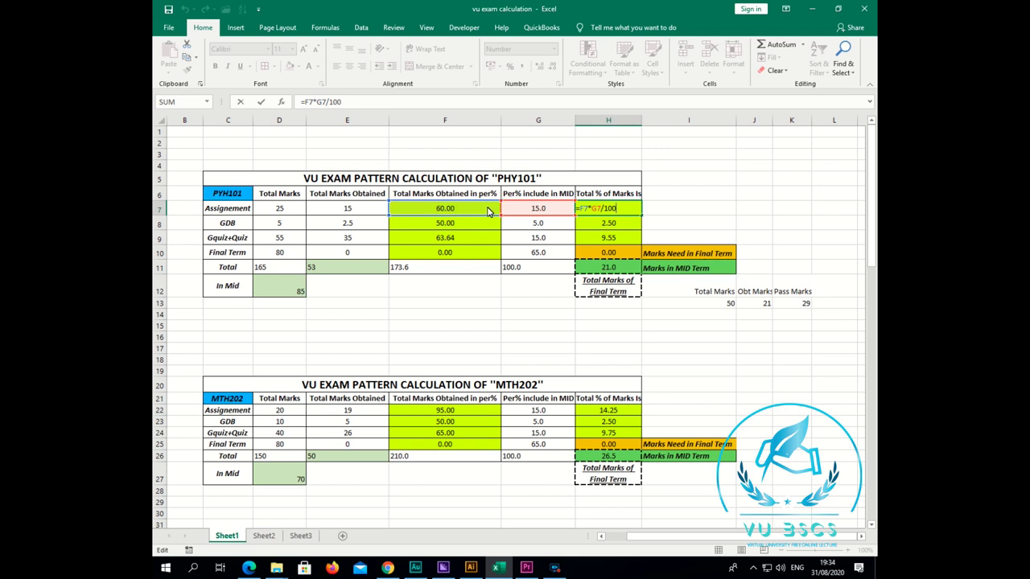
{"action": "key", "text": "Return"}
{"action": "key", "text": "Up"}
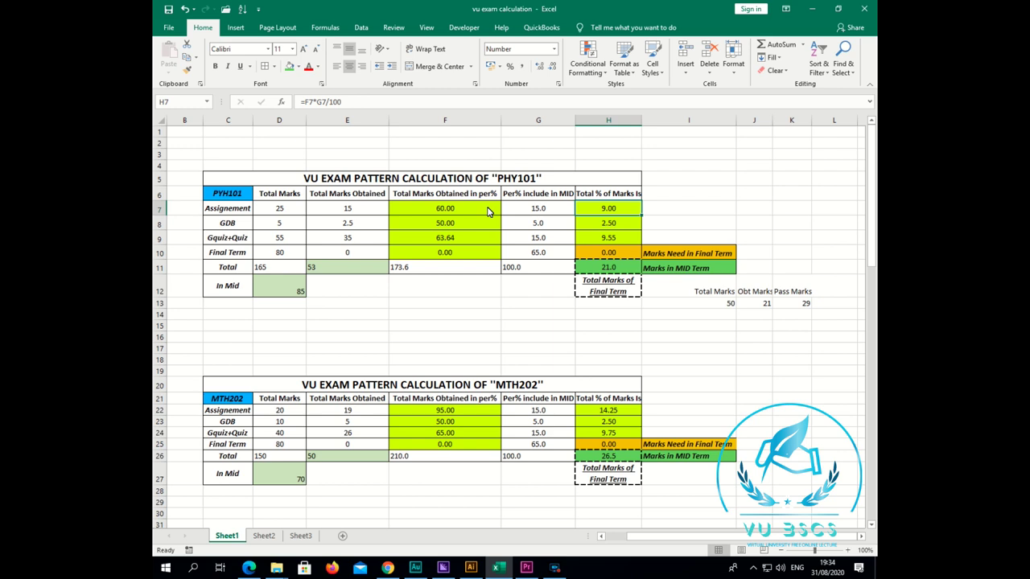
Examine the percentage and weighted marks formulas in the GDB and Gquiz+Quiz rows of the PHY101 table.
{"action": "left_click", "coordinate": [472, 231]}
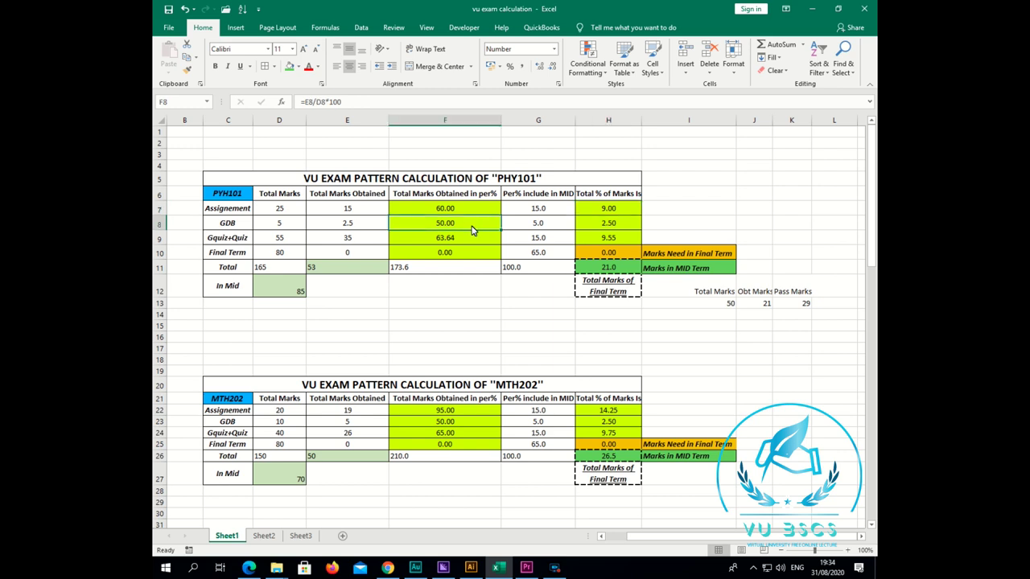
{"action": "double_click", "coordinate": [472, 230]}
{"action": "key", "text": "Escape"}
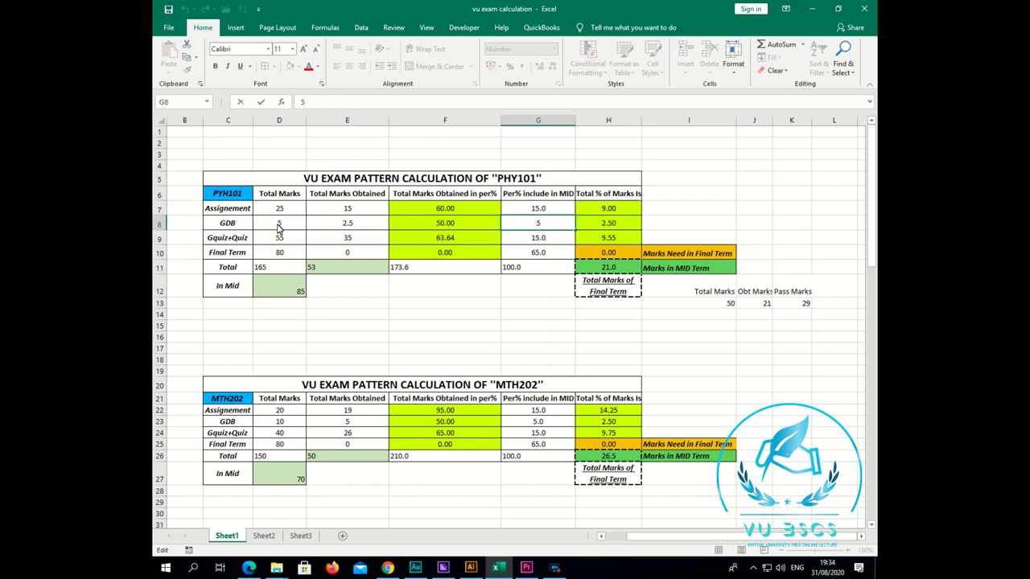
{"action": "key", "text": "Right"}
{"action": "key", "text": "Right"}
{"action": "key", "text": "F2"}
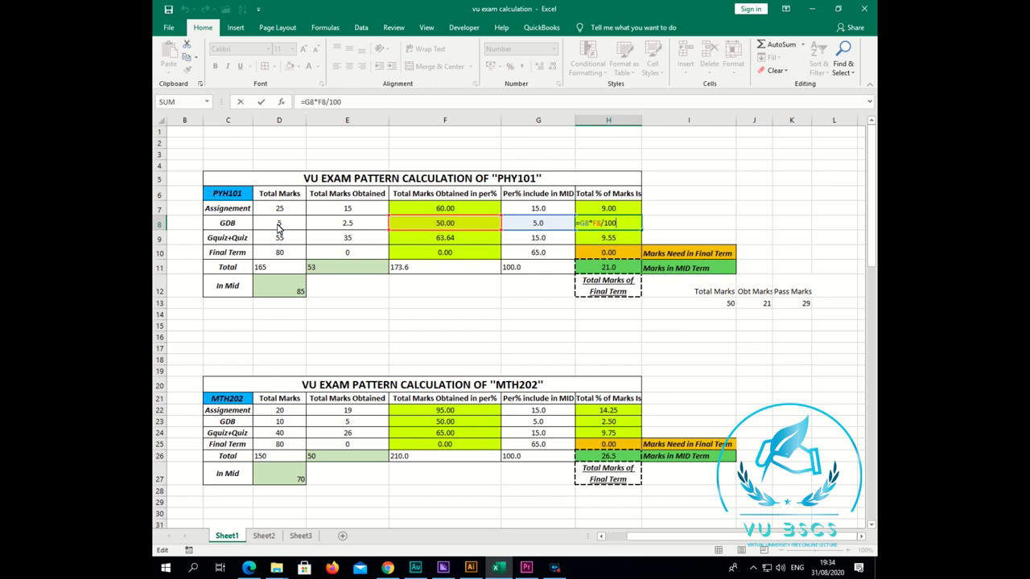
{"action": "key", "text": "Return"}
{"action": "key", "text": "Left"}
{"action": "key", "text": "Left"}
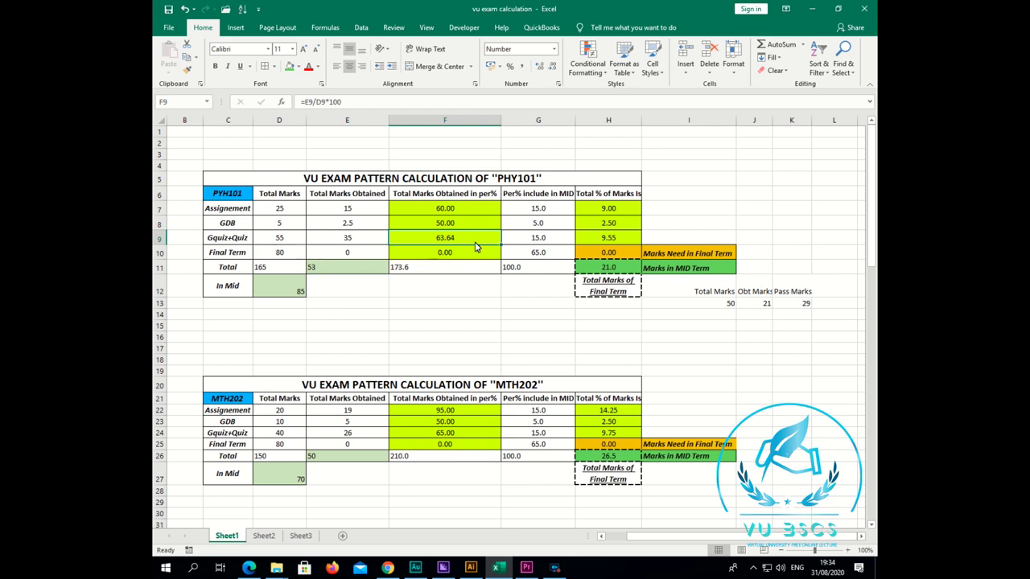
{"action": "left_click", "coordinate": [602, 240]}
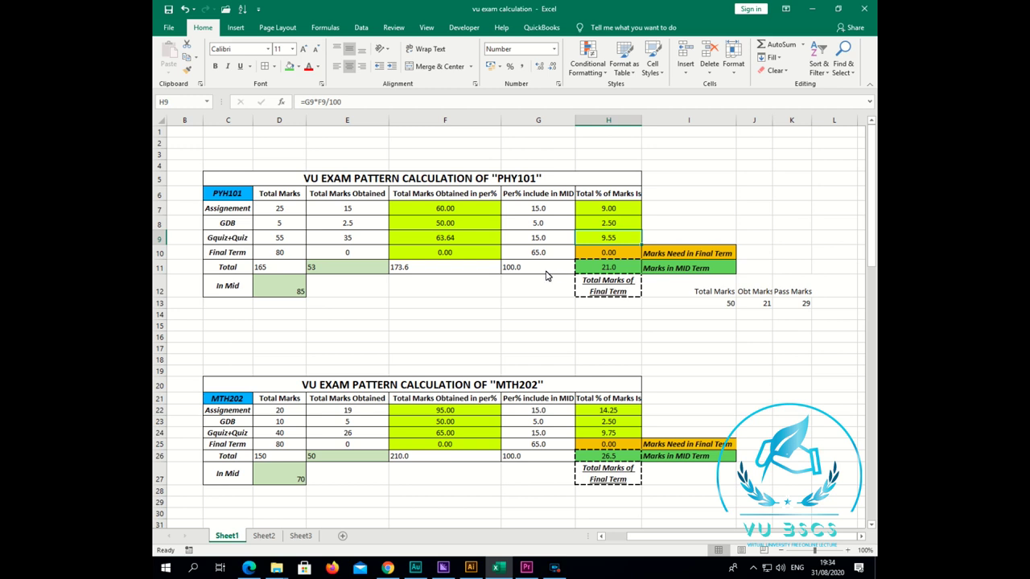
Examine the PHY101 Total row's formulas for total marks, marks obtained, percentages and weightings, along with the In Mid cell.
{"action": "double_click", "coordinate": [293, 268]}
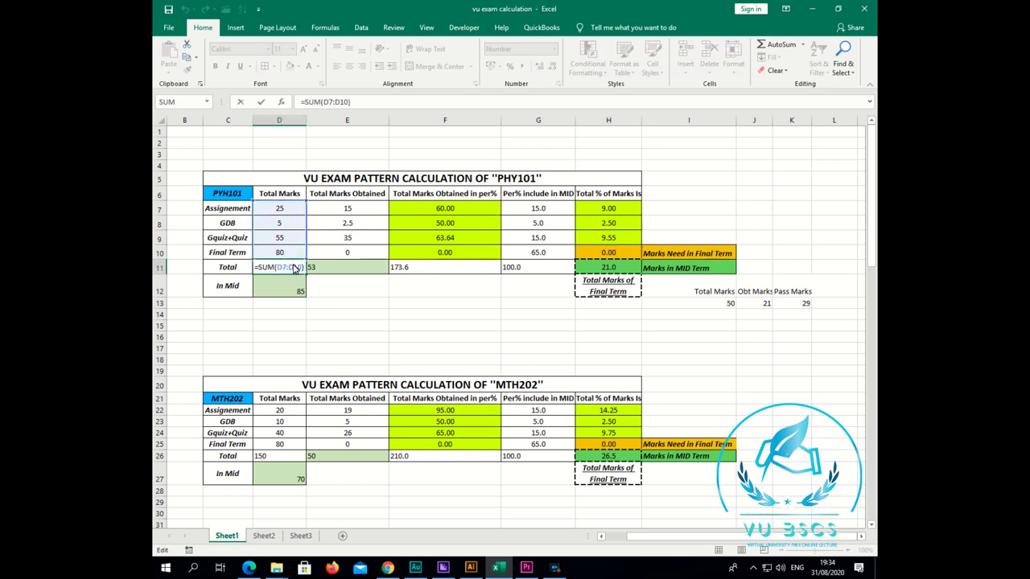
{"action": "key", "text": "Return"}
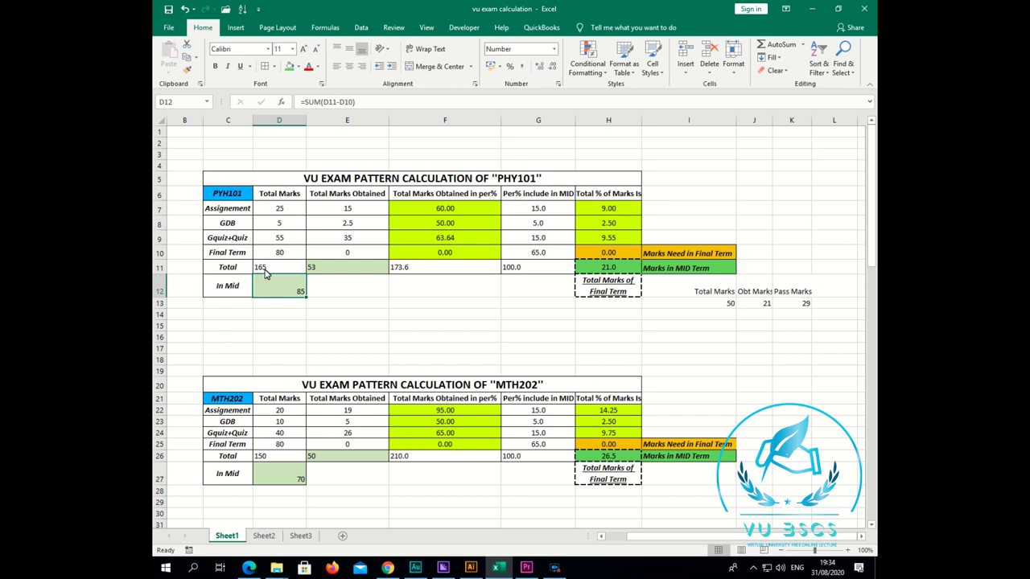
{"action": "left_click", "coordinate": [354, 270]}
{"action": "left_click", "coordinate": [303, 270]}
{"action": "left_click", "coordinate": [324, 268]}
{"action": "left_click", "coordinate": [447, 267]}
{"action": "left_click", "coordinate": [527, 269]}
{"action": "left_click", "coordinate": [278, 287]}
{"action": "left_click", "coordinate": [424, 270]}
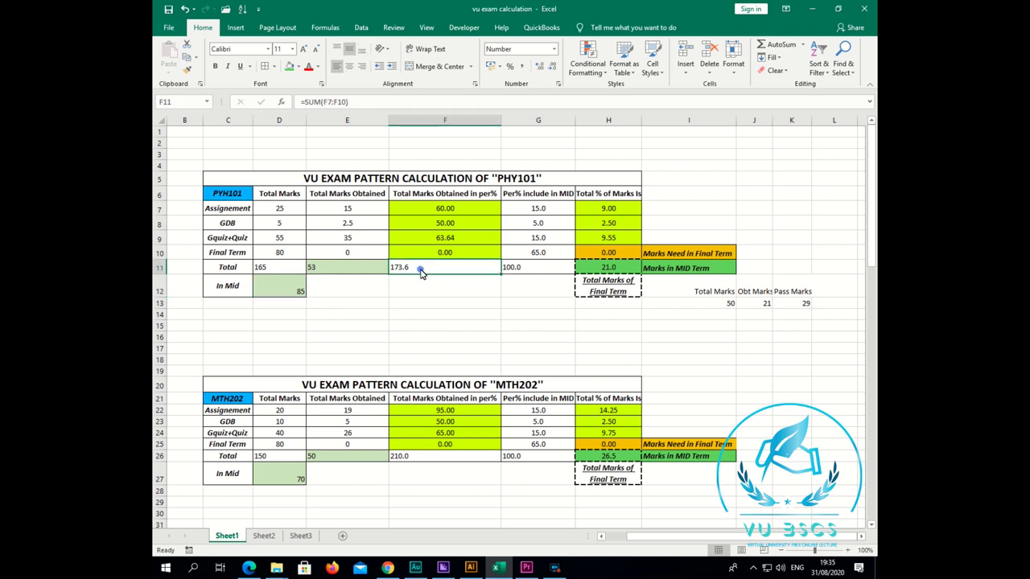
{"action": "left_click", "coordinate": [524, 270]}
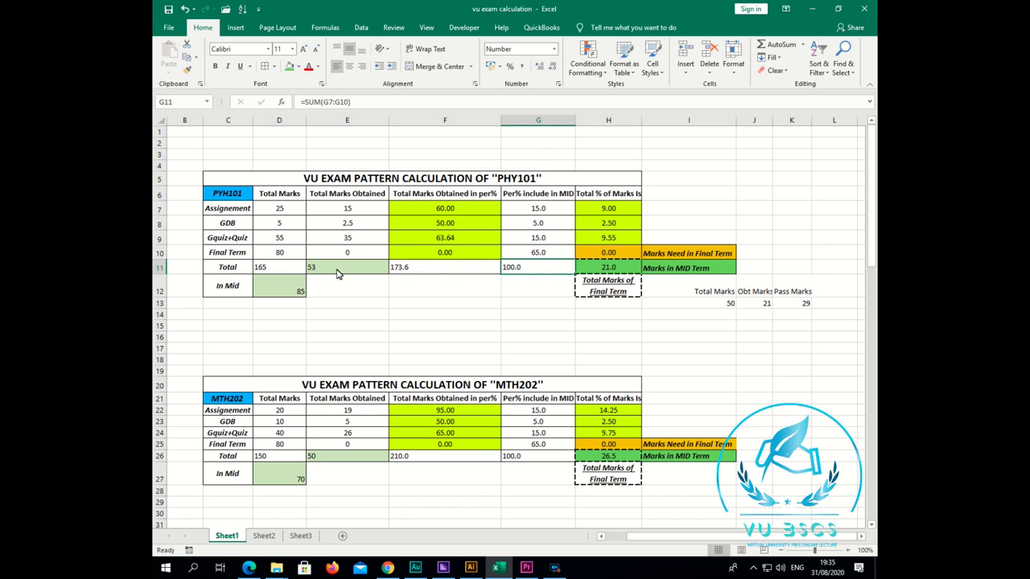
Inspect the sum formula behind the PHY101 Marks in MID Term total.
{"action": "left_click", "coordinate": [387, 296]}
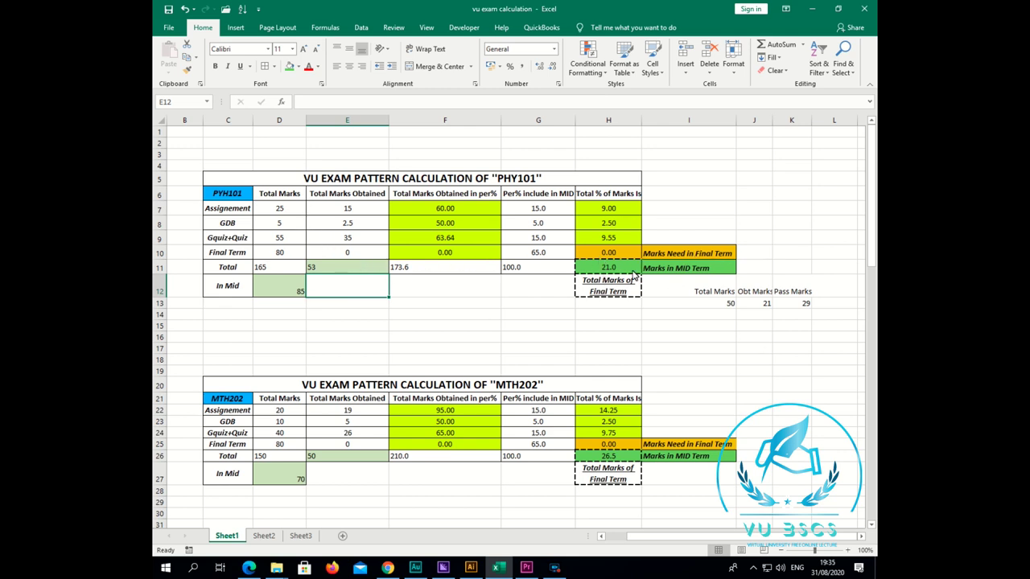
{"action": "left_click", "coordinate": [543, 298]}
{"action": "left_click", "coordinate": [599, 268]}
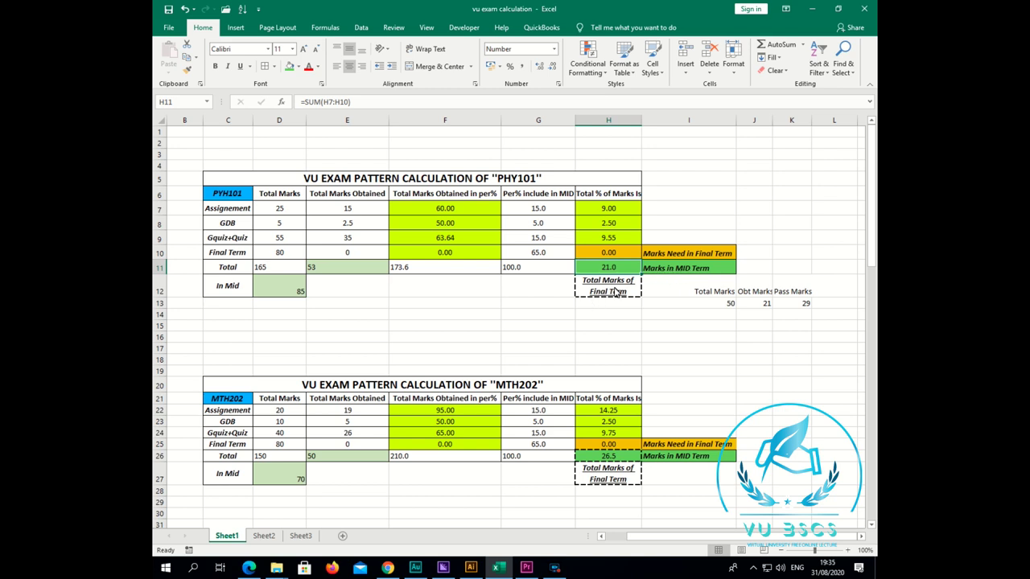
{"action": "left_click", "coordinate": [549, 328]}
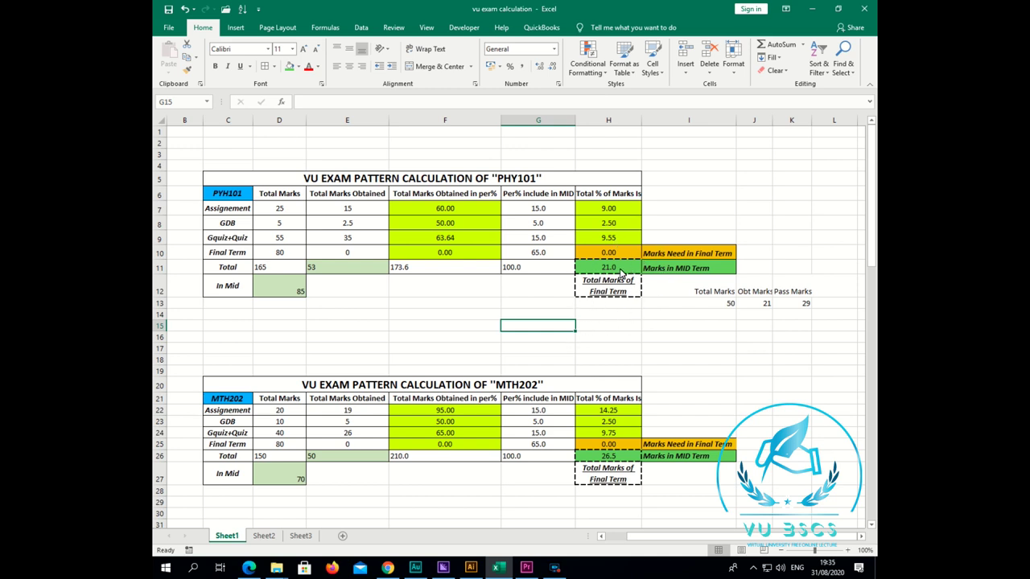
{"action": "left_click", "coordinate": [620, 274]}
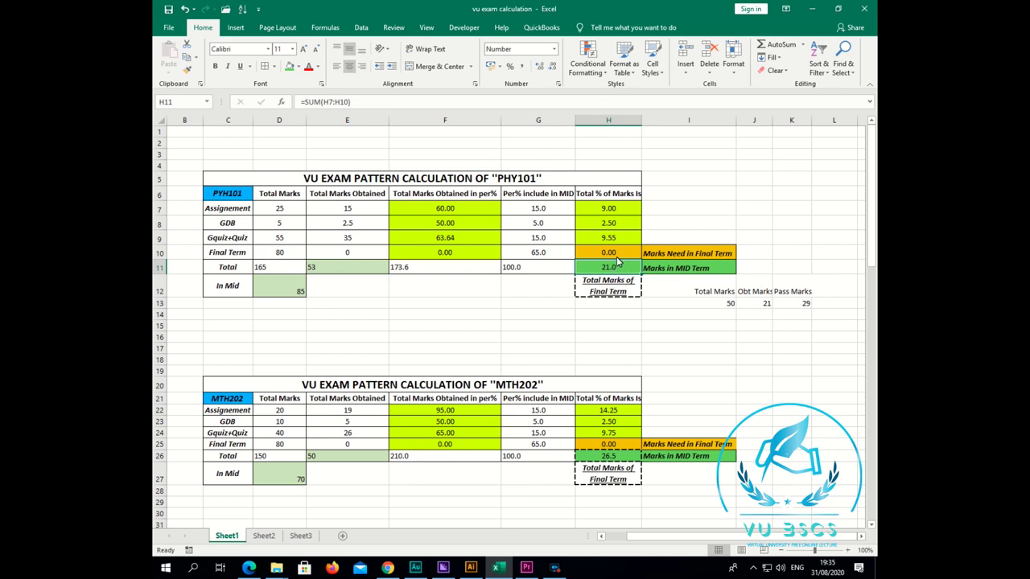
{"action": "double_click", "coordinate": [610, 269]}
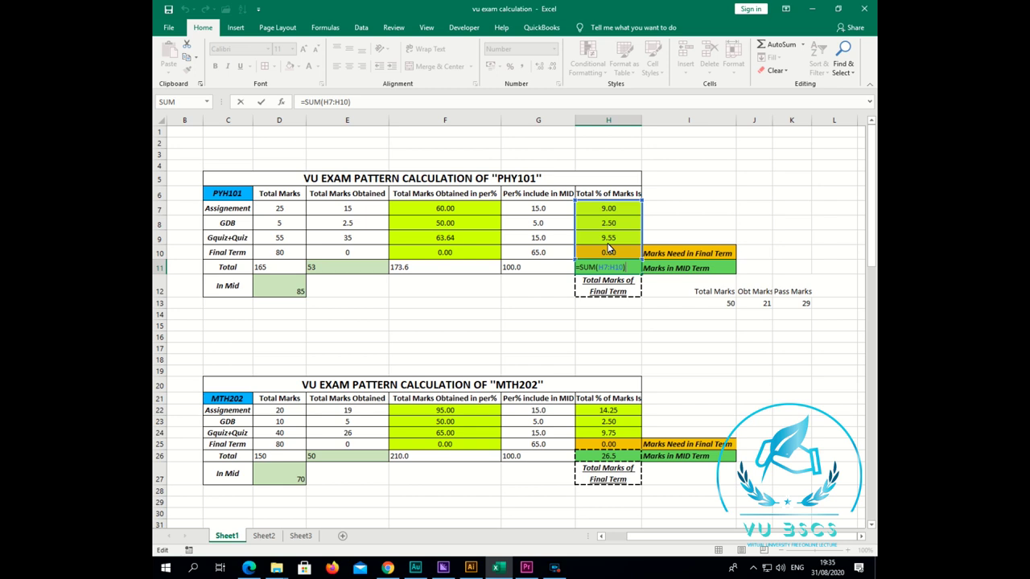
{"action": "key", "text": "Return"}
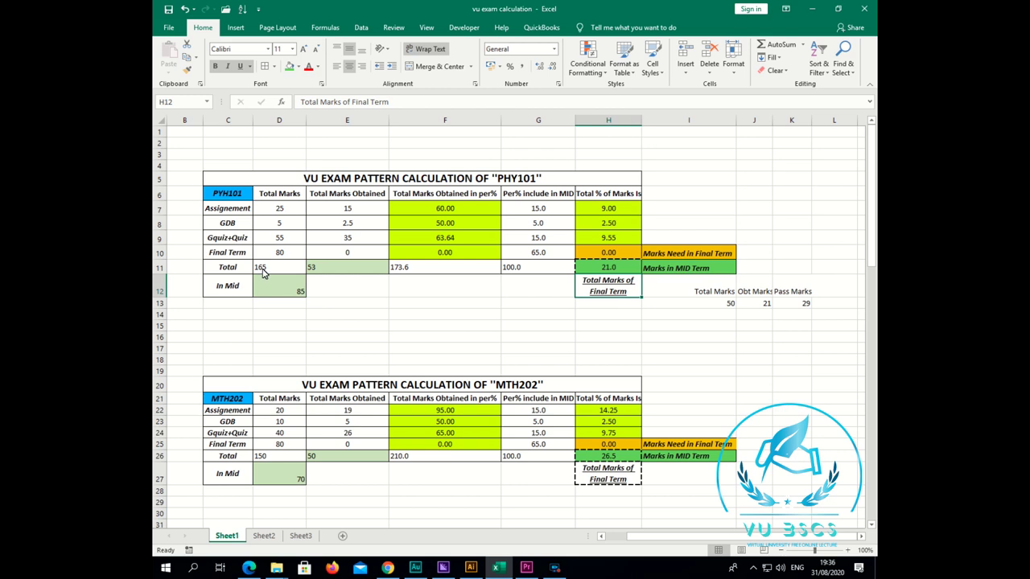
Inspect the subtraction formula behind PHY101's In Mid total and select the obtained marks total.
{"action": "double_click", "coordinate": [282, 295]}
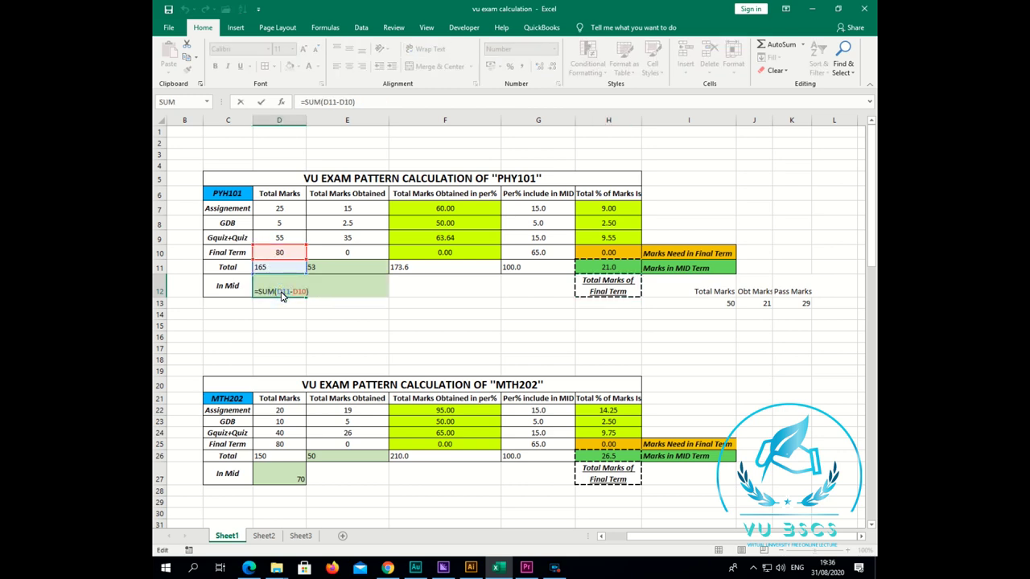
{"action": "key", "text": "Return"}
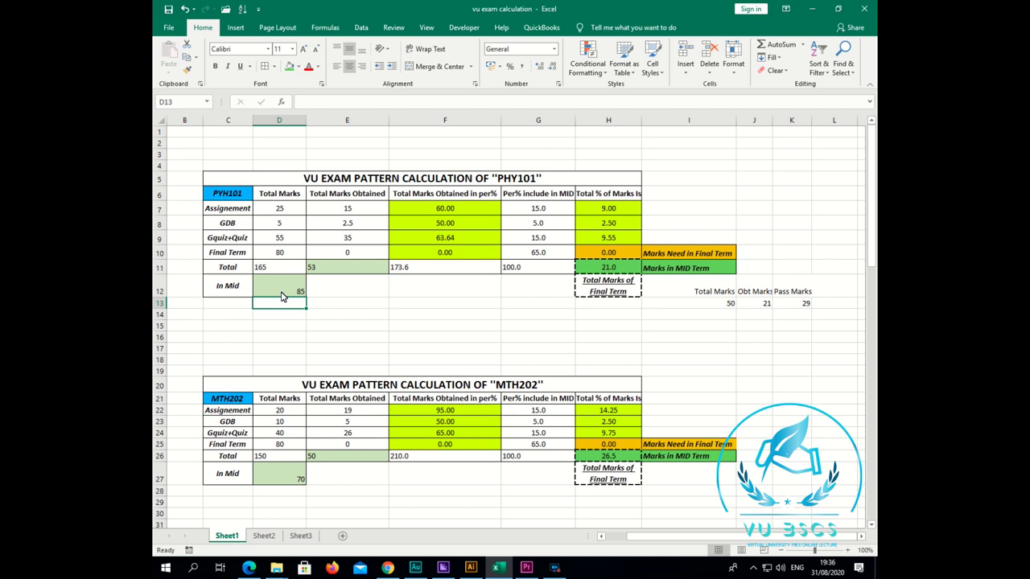
{"action": "left_click", "coordinate": [346, 272]}
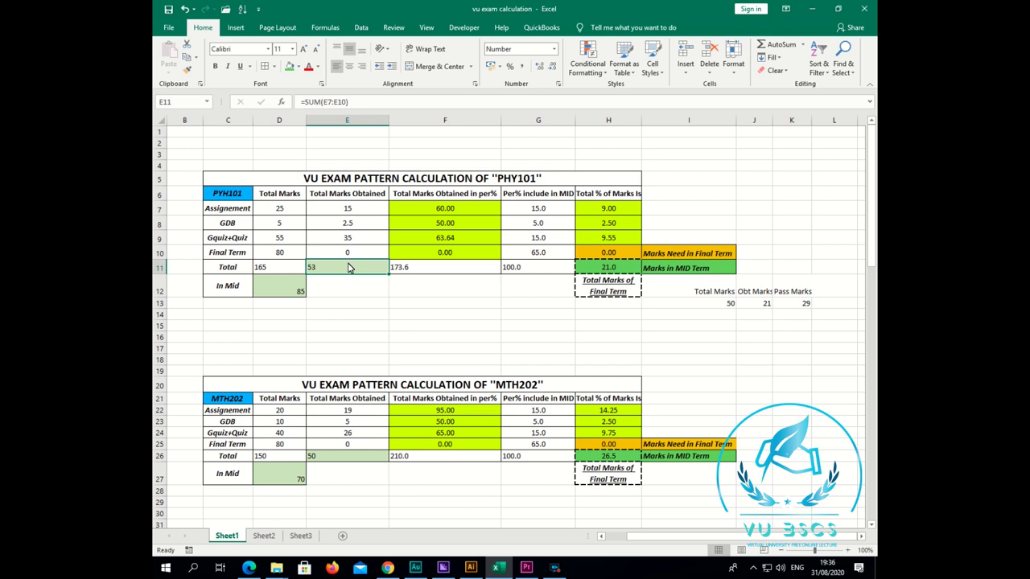
Try an obtained mark of 5 for the PHY101 Final Term and restore it to 0.
{"action": "left_click", "coordinate": [344, 258]}
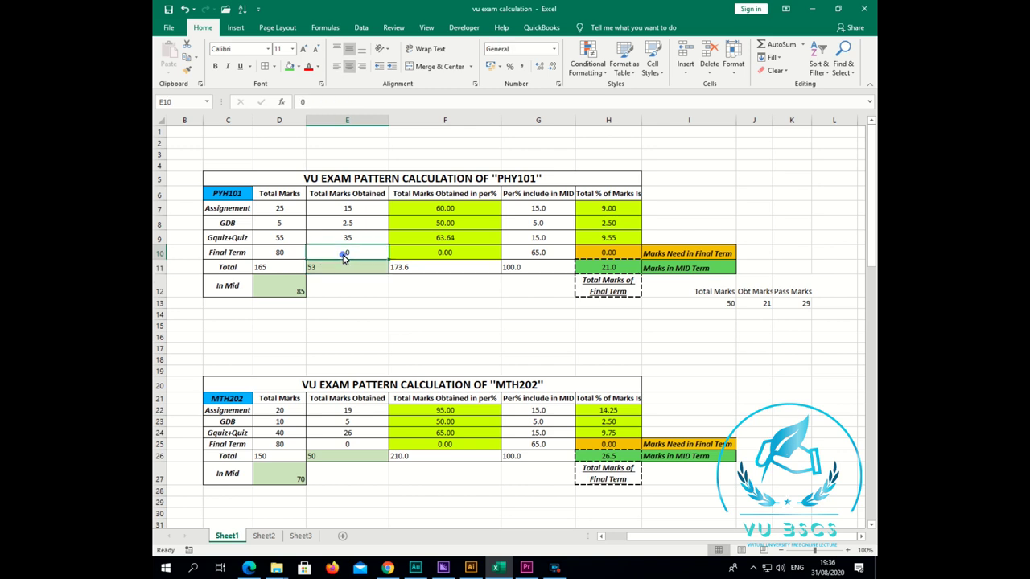
{"action": "type", "text": "5"}
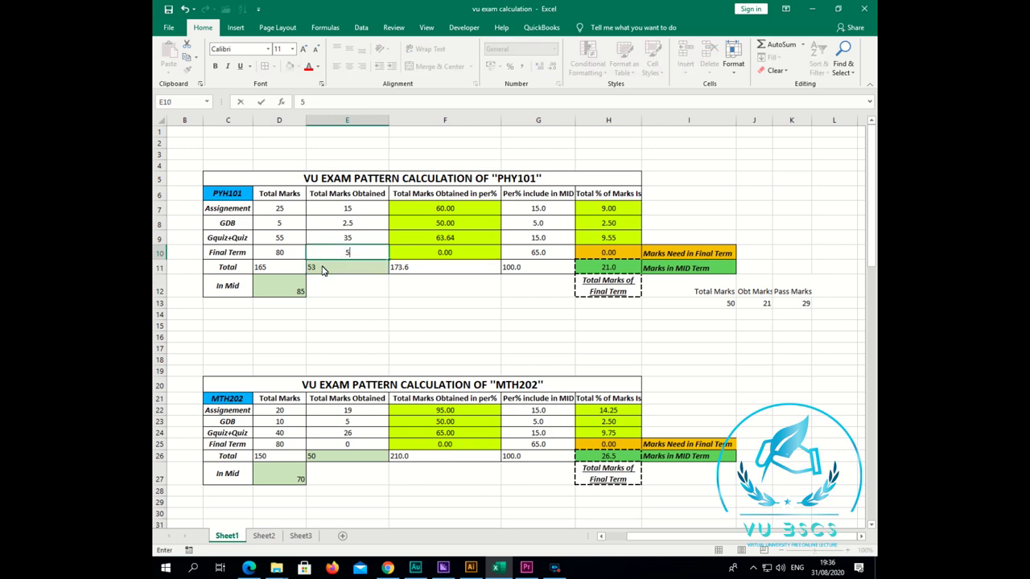
{"action": "key", "text": "Return"}
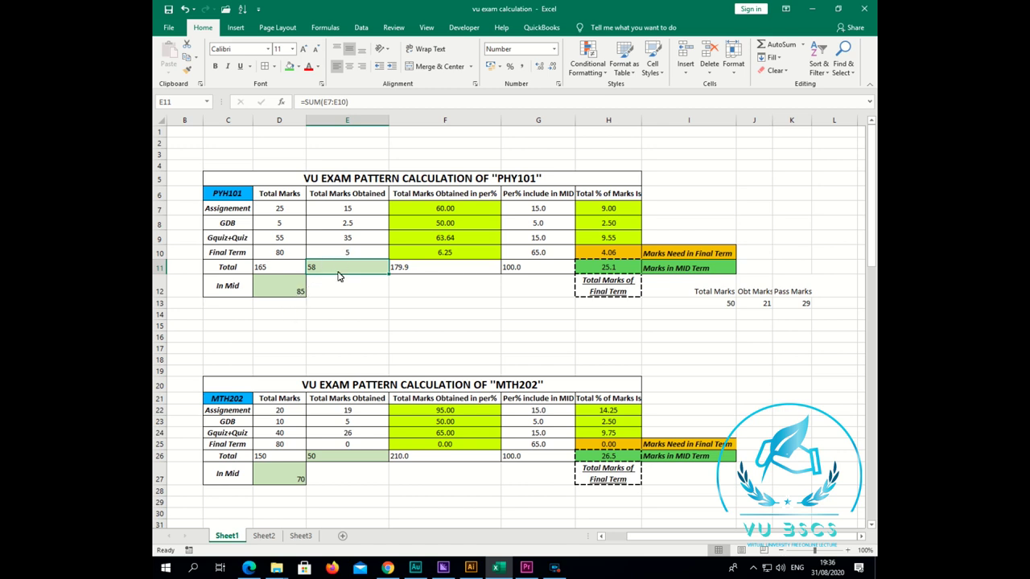
{"action": "key", "text": "Up"}
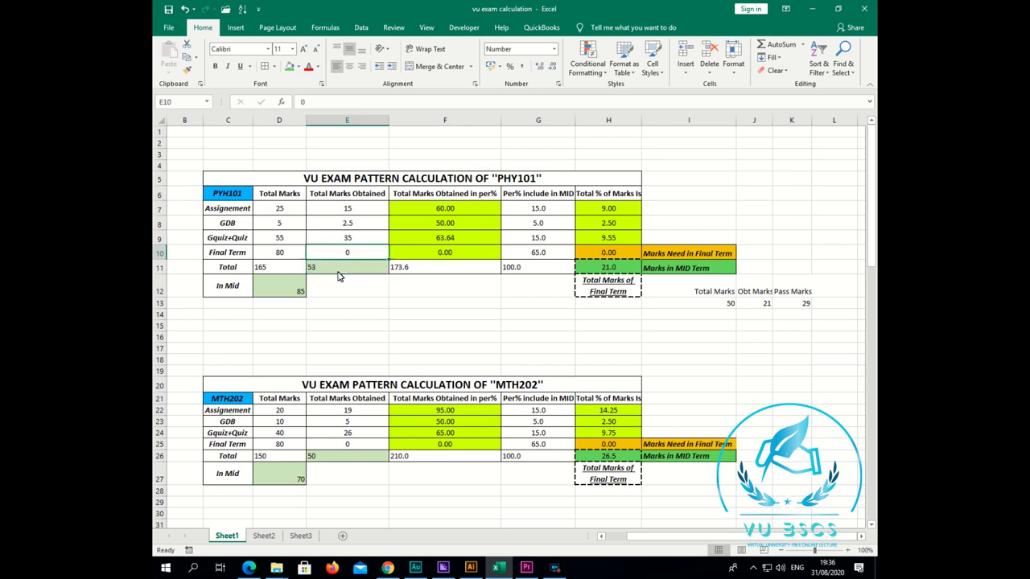
{"action": "type", "text": "0"}
{"action": "key", "text": "ctrl+Return"}
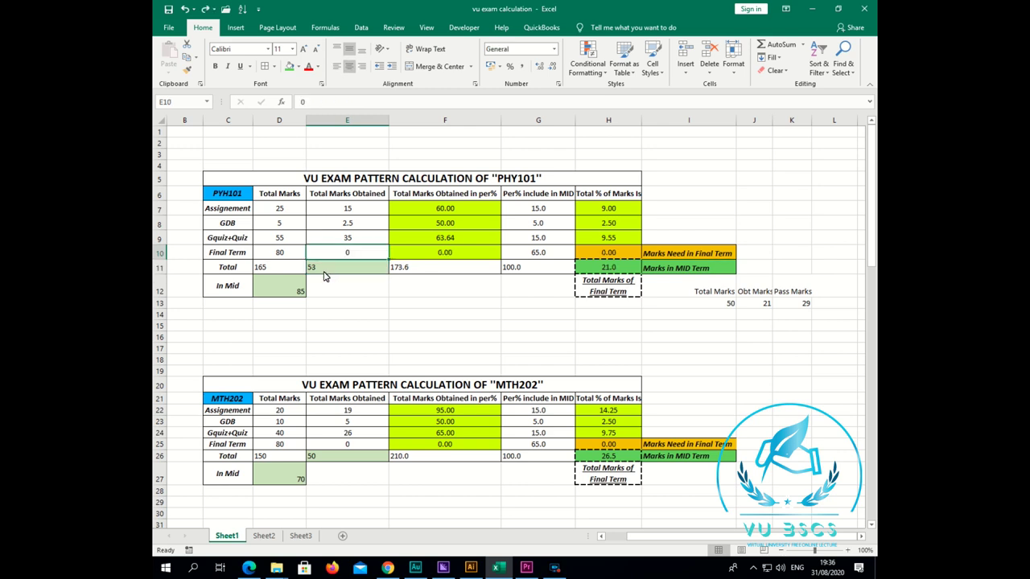
Inspect which cells the PHY101 Total Marks Obtained sum formula adds.
{"action": "left_click", "coordinate": [324, 276]}
{"action": "double_click", "coordinate": [338, 279]}
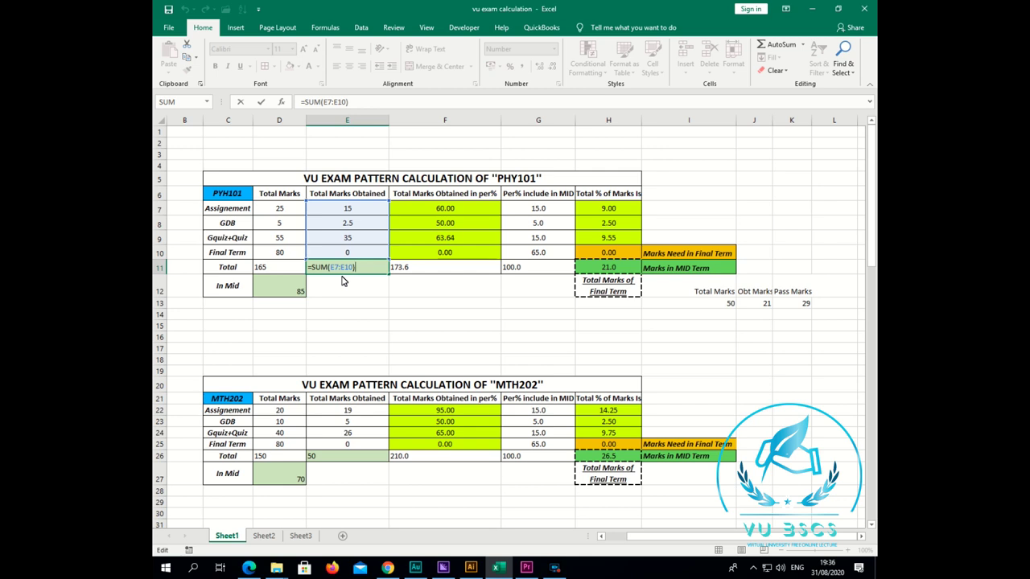
{"action": "key", "text": "Return"}
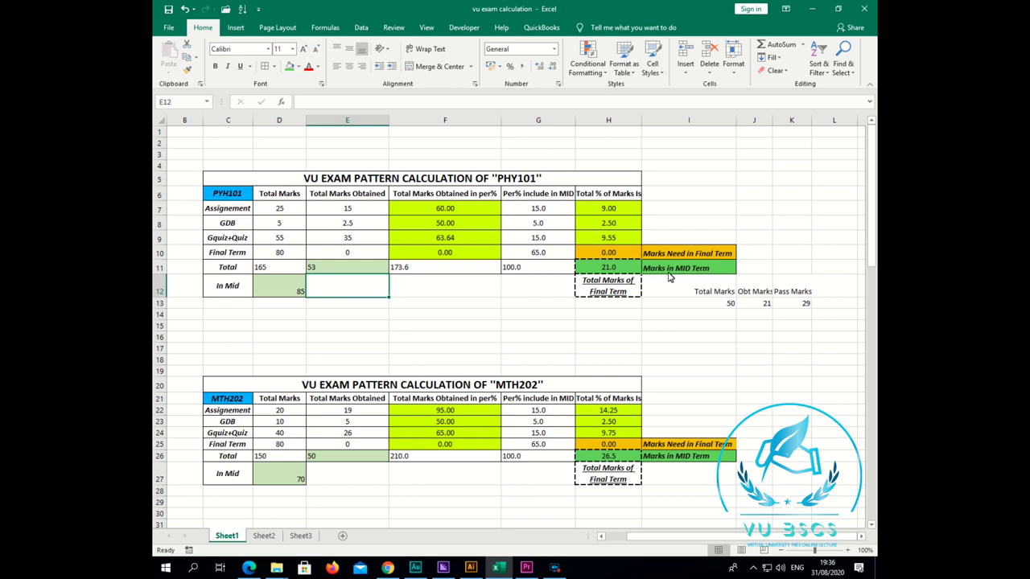
Examine the Total Marks, Obt Marks and Pass Marks cells beside the PHY101 table.
{"action": "left_click", "coordinate": [721, 305]}
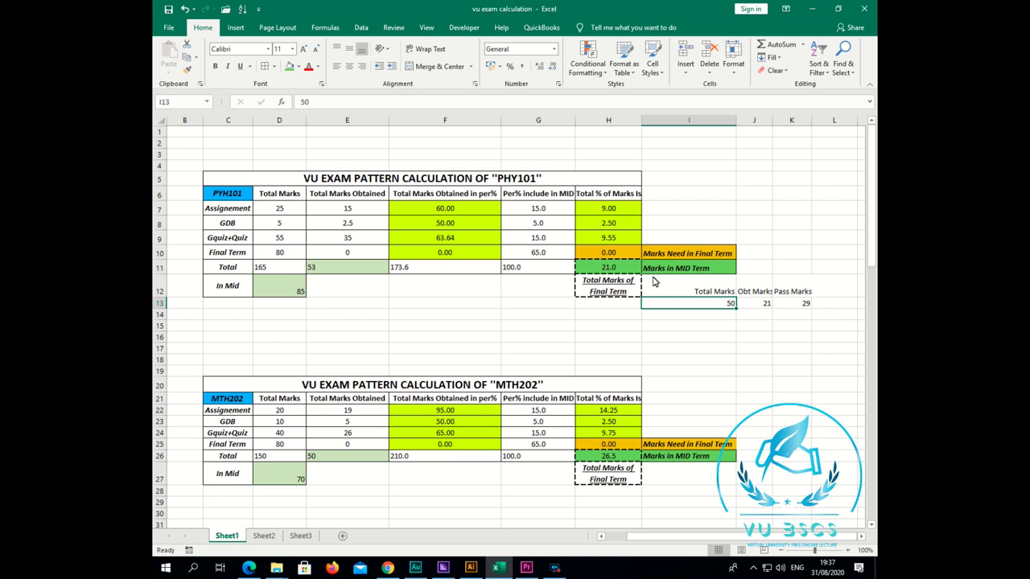
{"action": "left_click", "coordinate": [758, 310]}
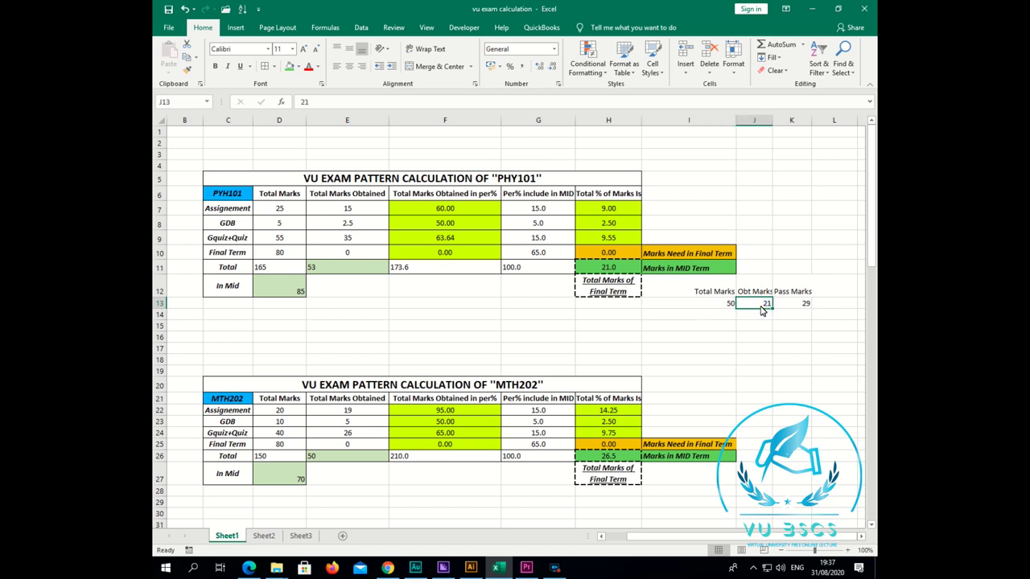
{"action": "left_click", "coordinate": [797, 306]}
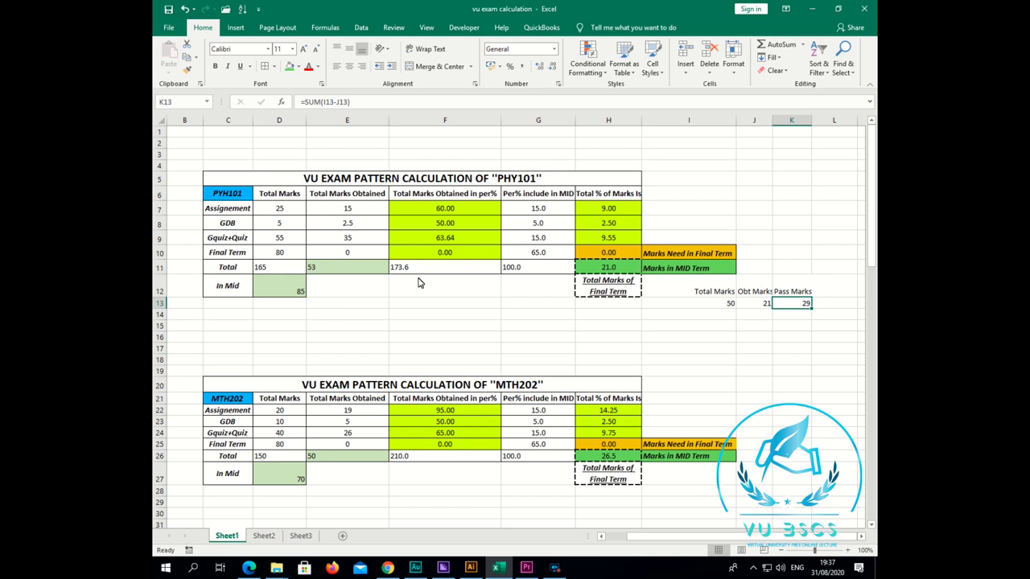
Try an obtained mark of 40 for the PHY101 Final Term and compare the overall total with the Total Marks cell.
{"action": "left_click", "coordinate": [347, 256]}
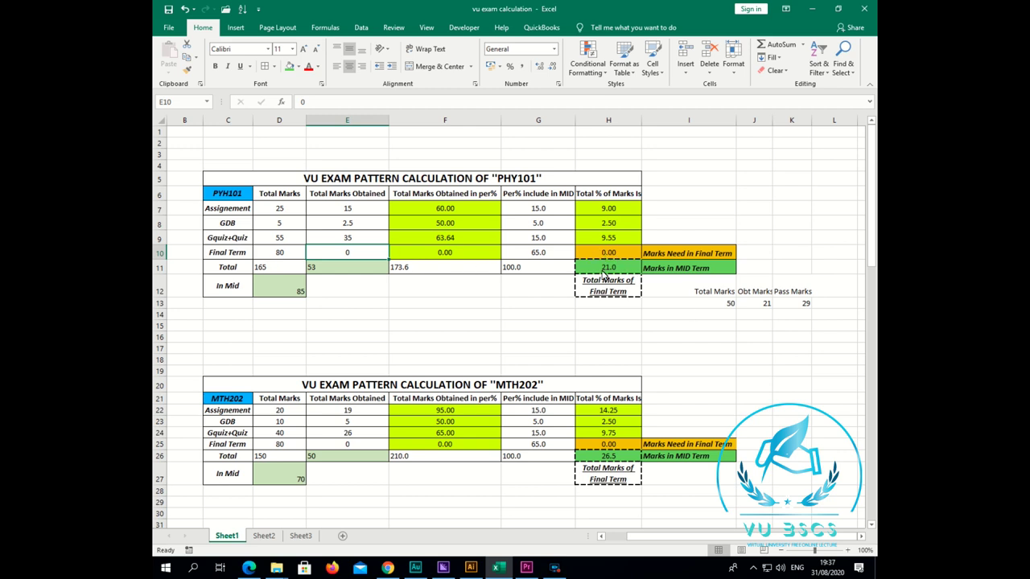
{"action": "type", "text": "40"}
{"action": "key", "text": "Return"}
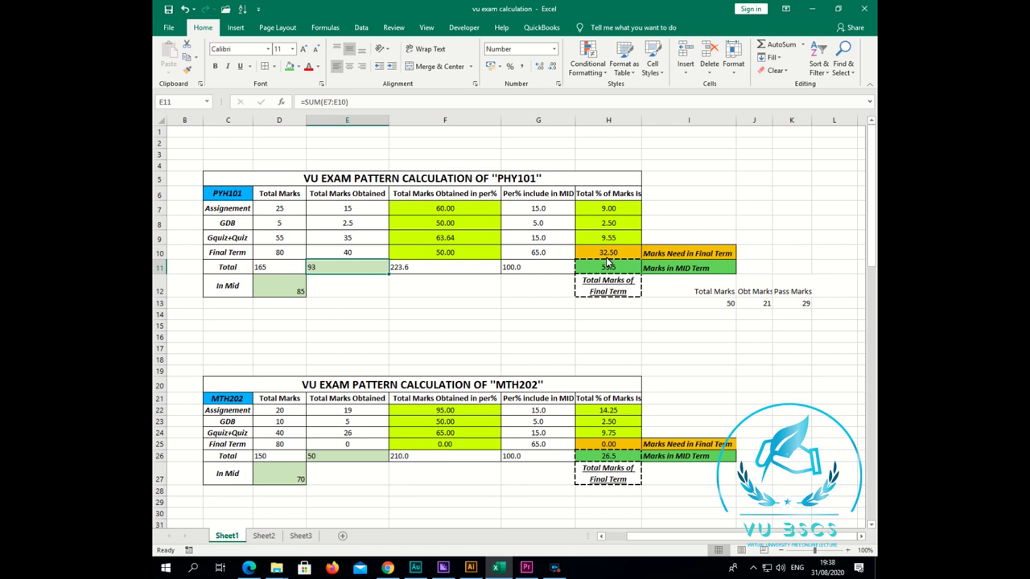
{"action": "left_click", "coordinate": [342, 254]}
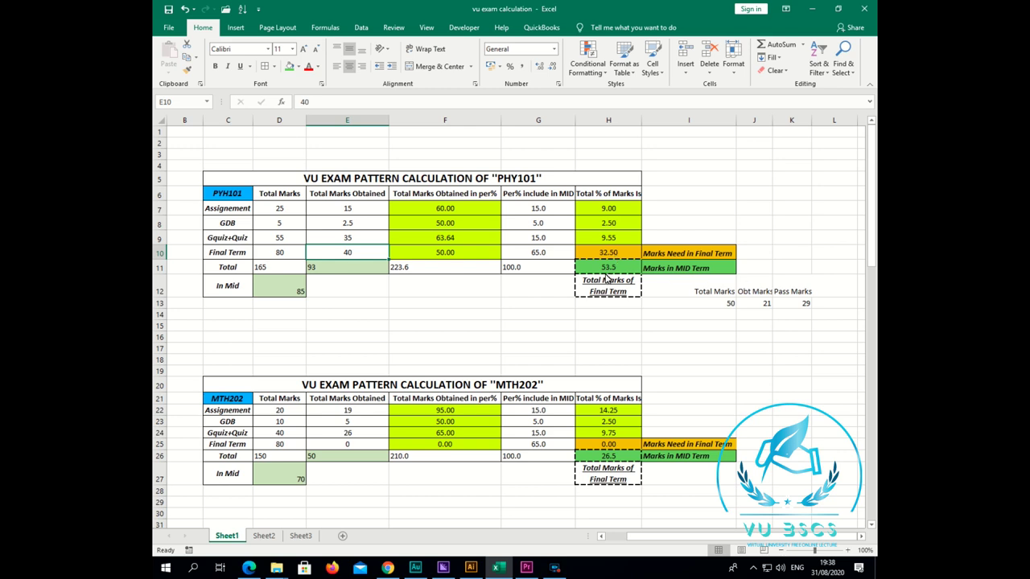
{"action": "left_click", "coordinate": [729, 306]}
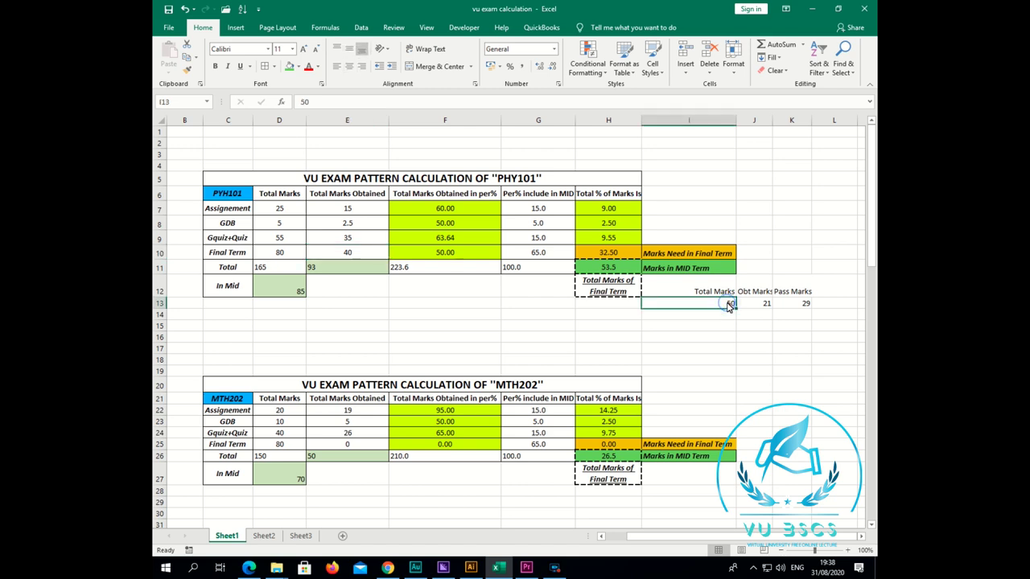
Try an obtained mark of 35 for the PHY101 Final Term.
{"action": "left_click", "coordinate": [358, 253]}
{"action": "type", "text": "35"}
{"action": "key", "text": "Return"}
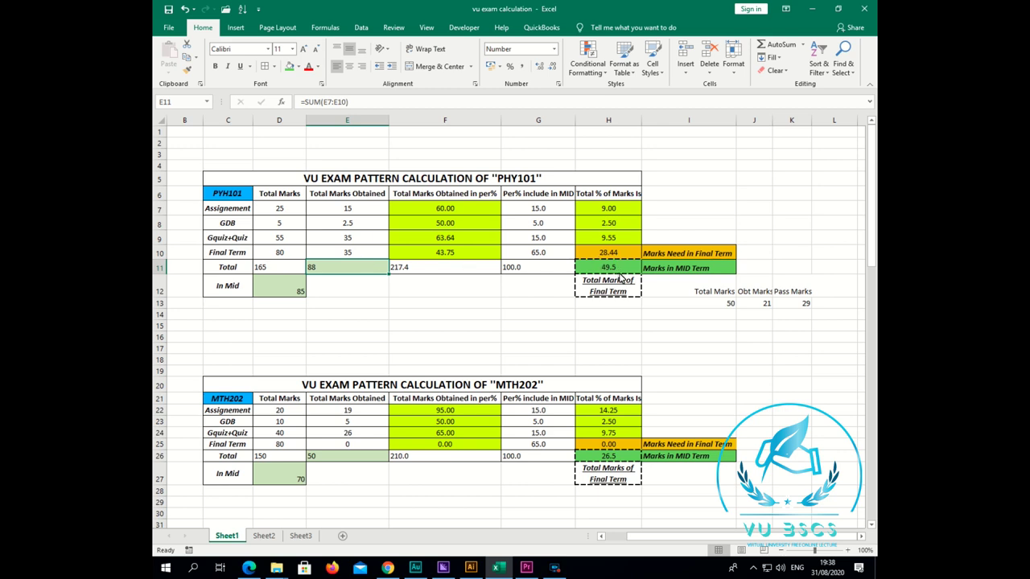
Set the PHY101 Final Term obtained mark to 36 and compare the result with the Pass Marks cell.
{"action": "left_click", "coordinate": [356, 256]}
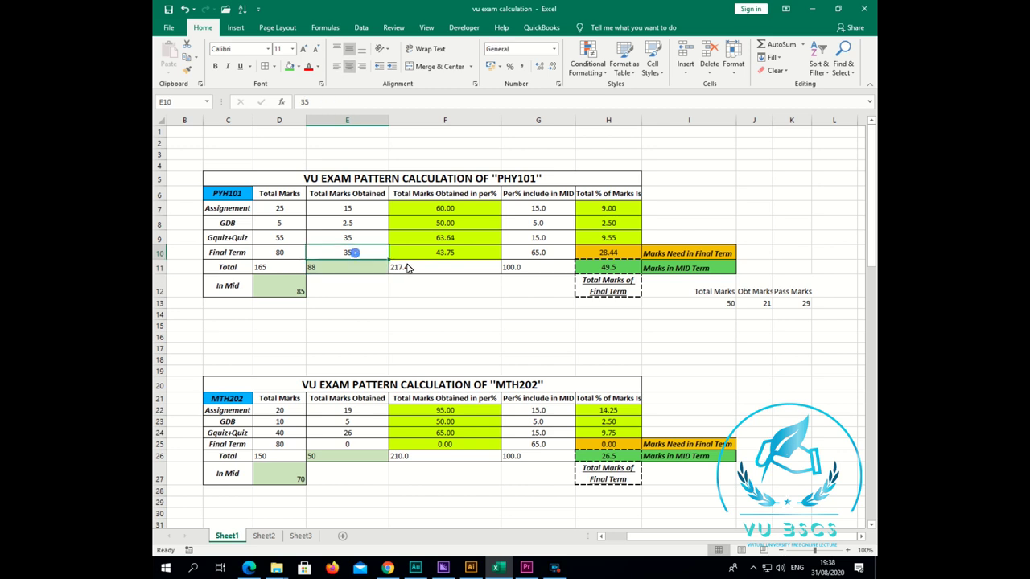
{"action": "type", "text": "36"}
{"action": "key", "text": "Return"}
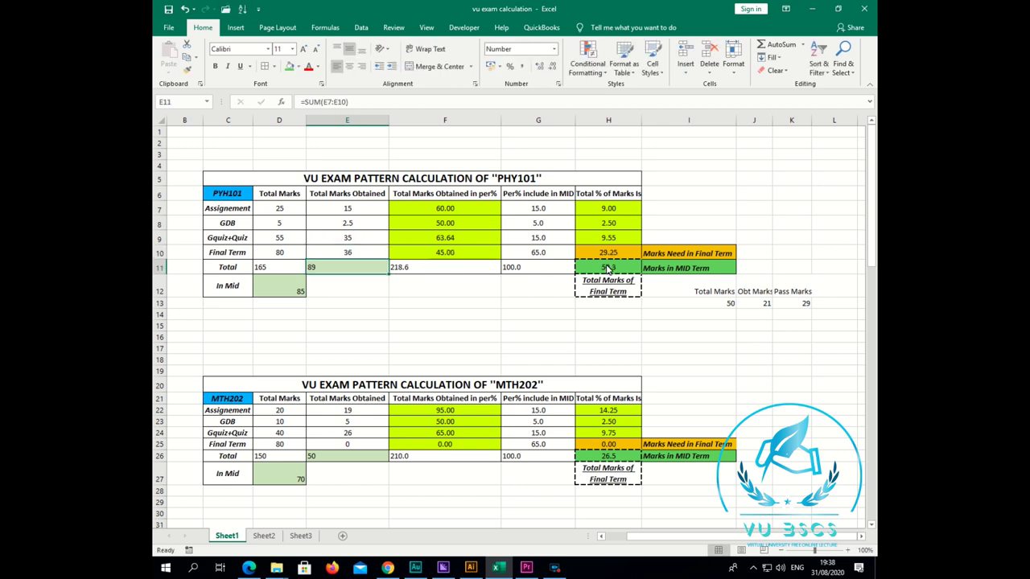
{"action": "left_click", "coordinate": [799, 305]}
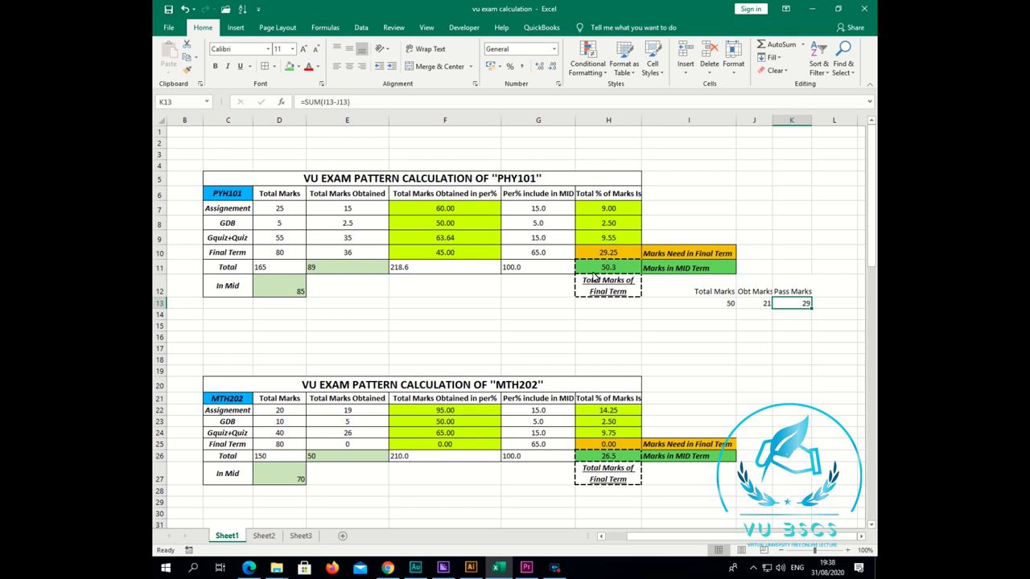
{"action": "left_click", "coordinate": [357, 254]}
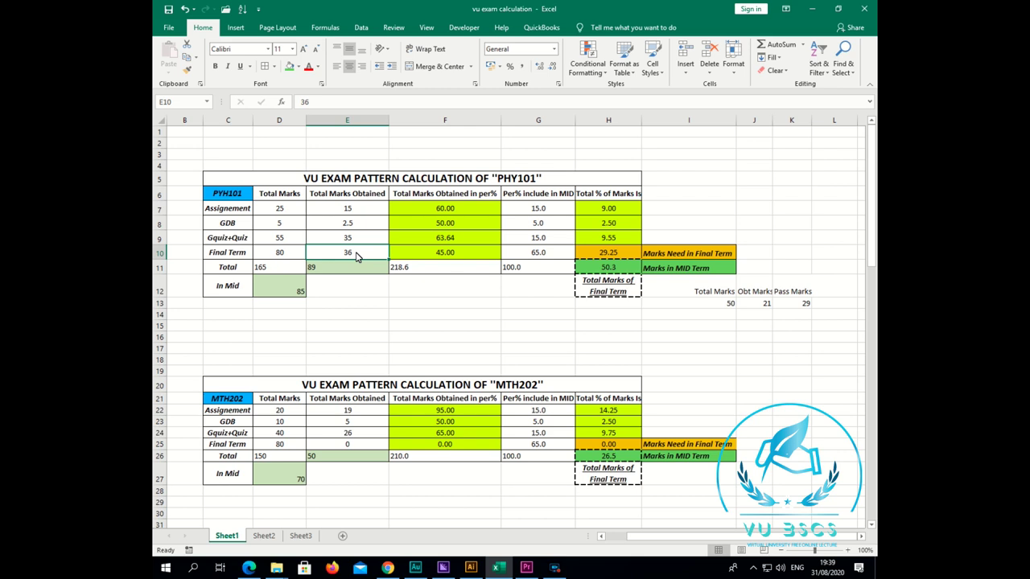
Switch to Chrome and view the MTH202 course grading scheme in the LMS.
{"action": "scroll", "coordinate": [357, 256], "scroll_direction": "down", "scroll_amount": 2}
{"action": "left_click", "coordinate": [475, 285]}
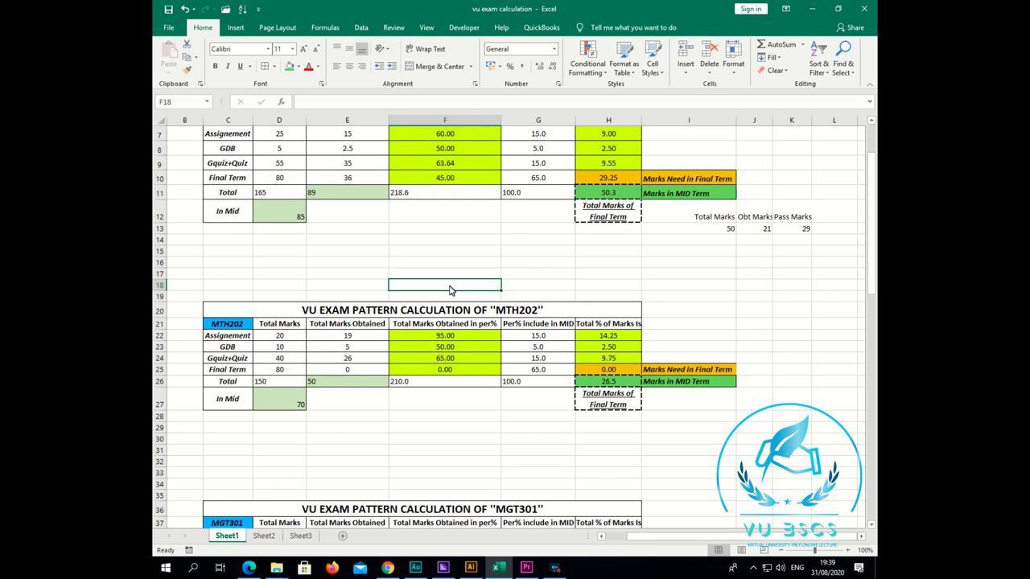
{"action": "left_click", "coordinate": [387, 568]}
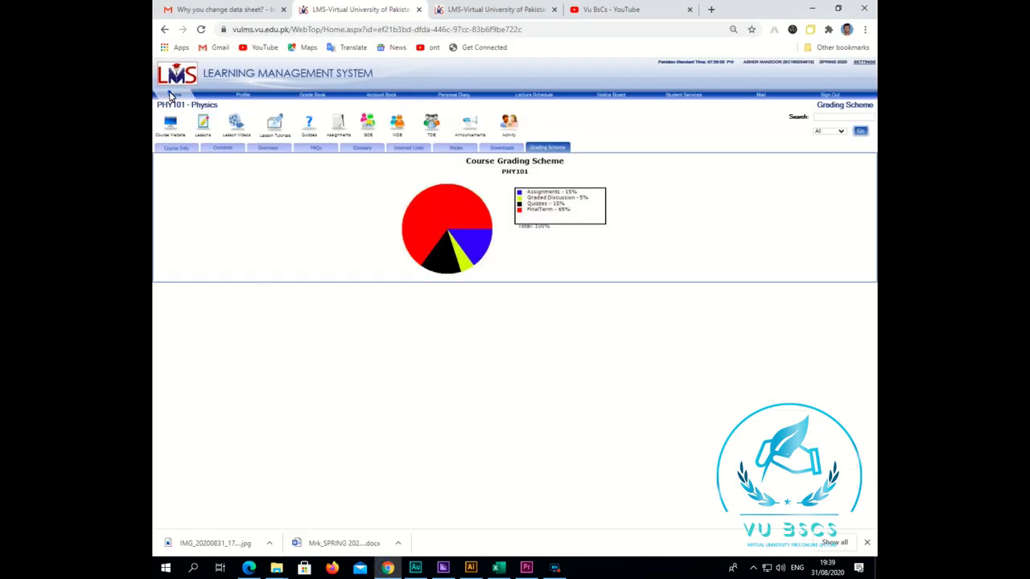
{"action": "left_click", "coordinate": [170, 94]}
{"action": "left_click", "coordinate": [184, 354]}
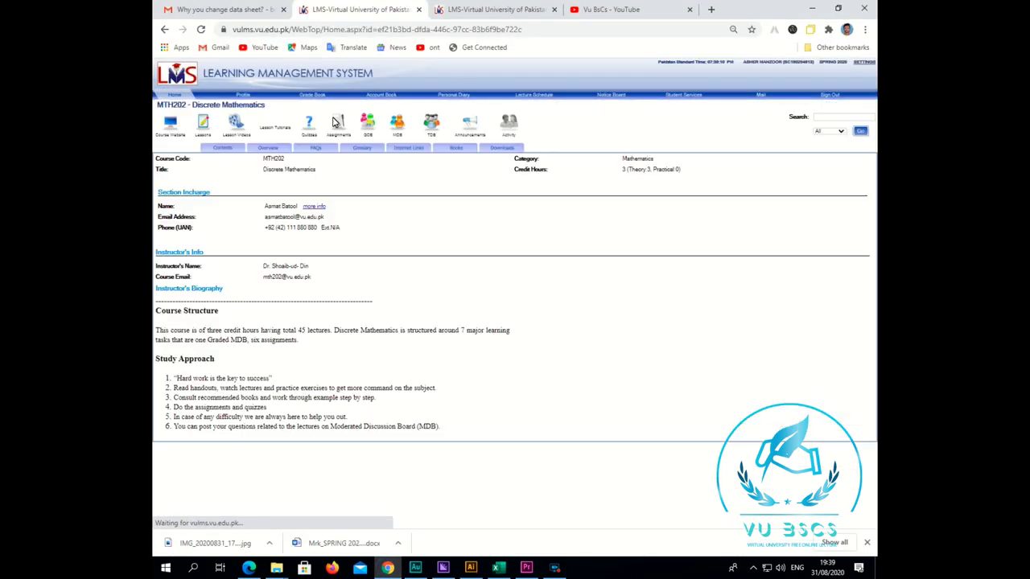
{"action": "left_click", "coordinate": [538, 147]}
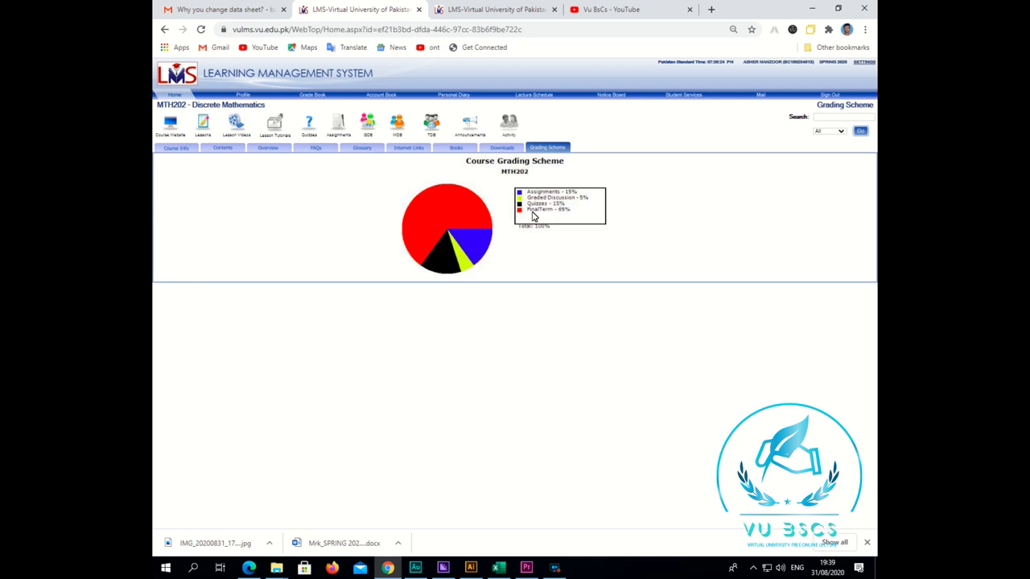
Return to Excel and look over the weightings in the MTH202, MGT301 and CS601 tables.
{"action": "left_click", "coordinate": [499, 567]}
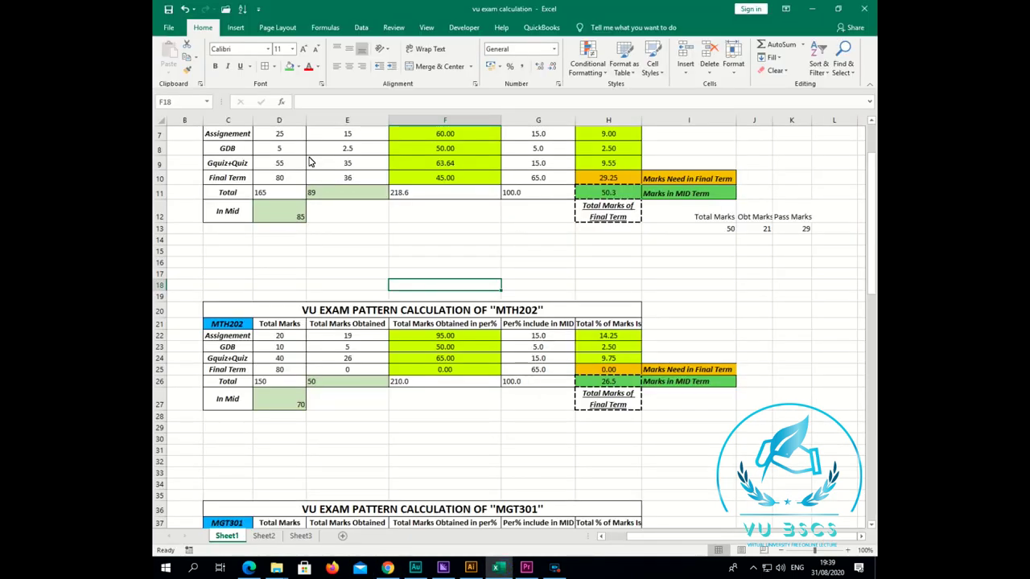
{"action": "scroll", "coordinate": [565, 244], "scroll_direction": "down", "scroll_amount": 3}
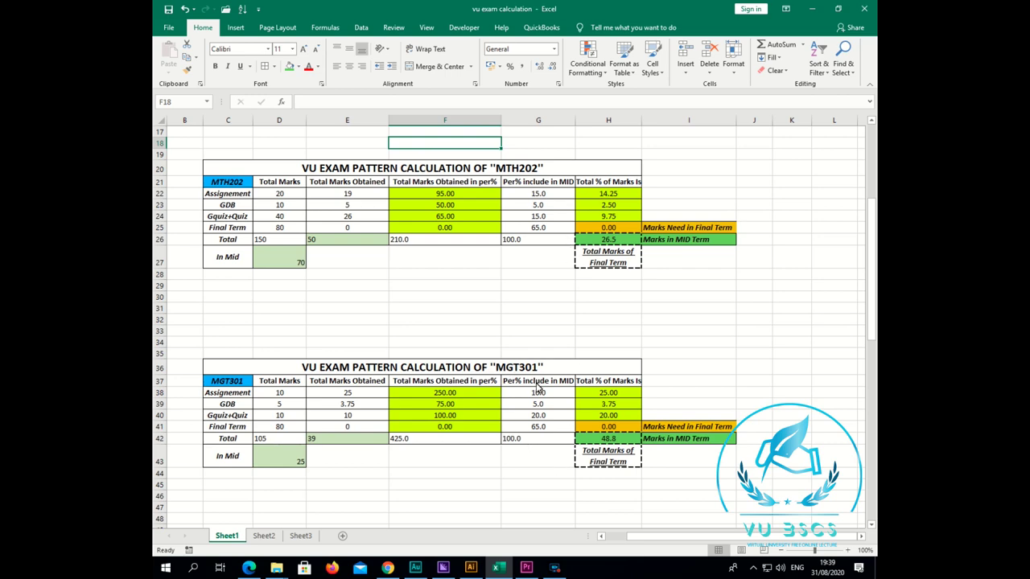
{"action": "scroll", "coordinate": [548, 387], "scroll_direction": "down", "scroll_amount": 4}
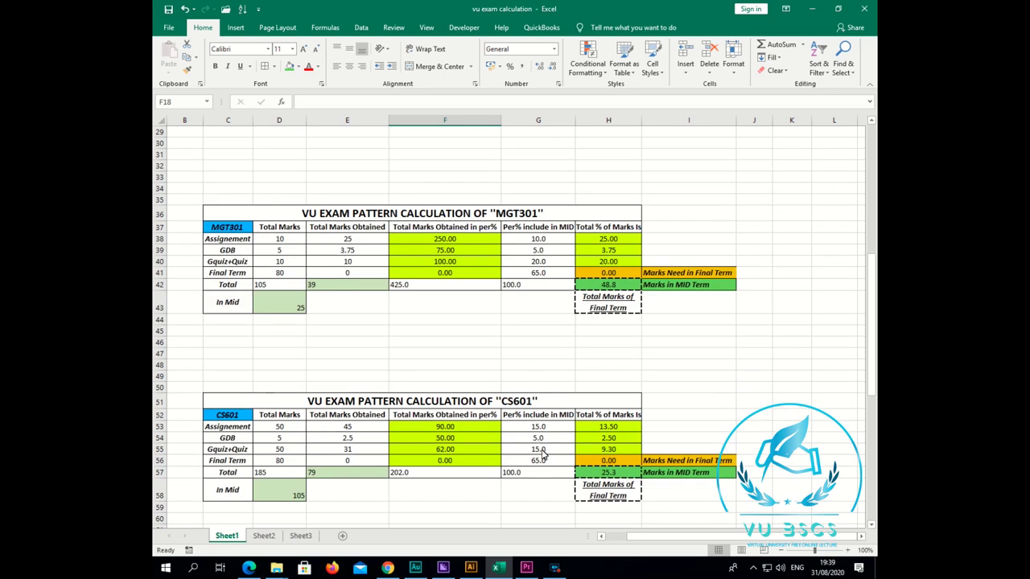
{"action": "scroll", "coordinate": [543, 437], "scroll_direction": "up", "scroll_amount": 1}
{"action": "scroll", "coordinate": [543, 437], "scroll_direction": "up", "scroll_amount": 9}
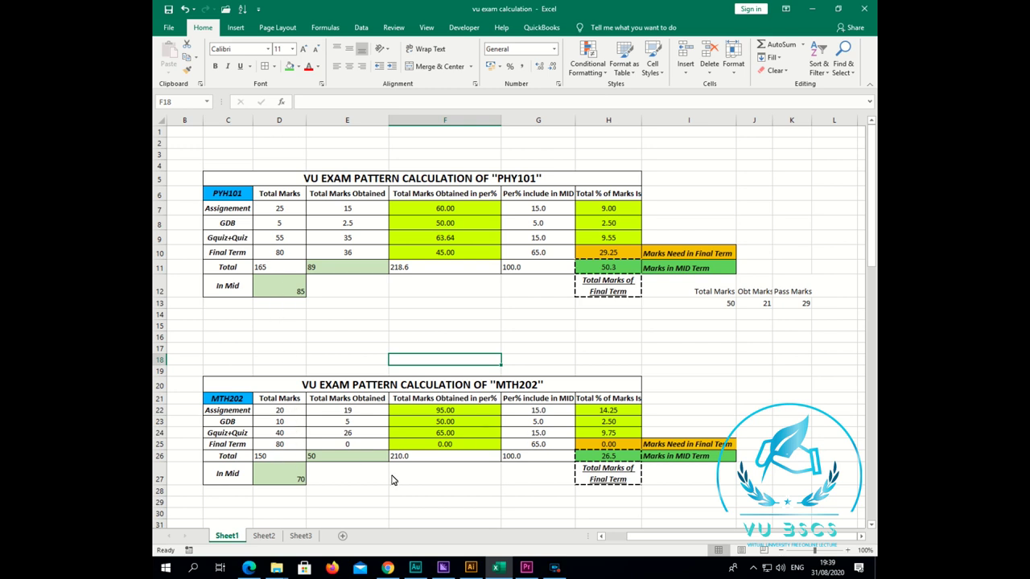
Check the MTH202 quiz marks and Graded Discussion Board marks in the LMS in Chrome, and return to the Excel workbook.
{"action": "left_click", "coordinate": [387, 568]}
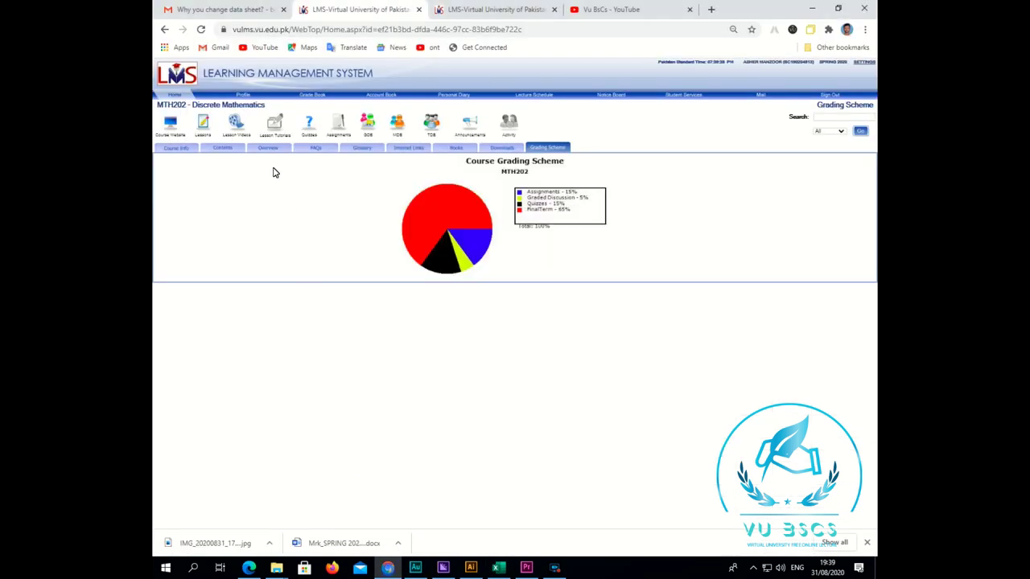
{"action": "left_click", "coordinate": [303, 122]}
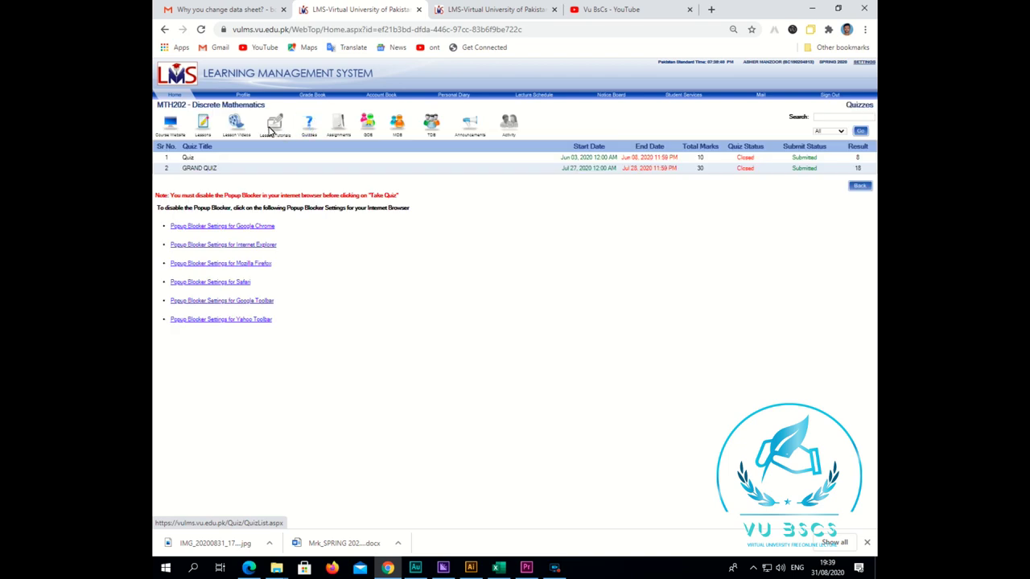
{"action": "left_click", "coordinate": [204, 127]}
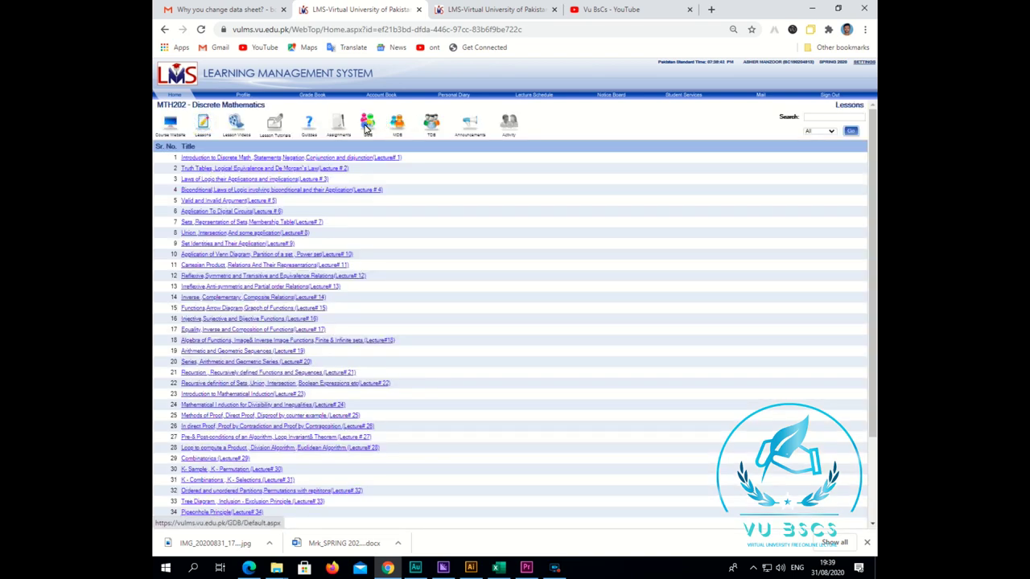
{"action": "left_click", "coordinate": [366, 127]}
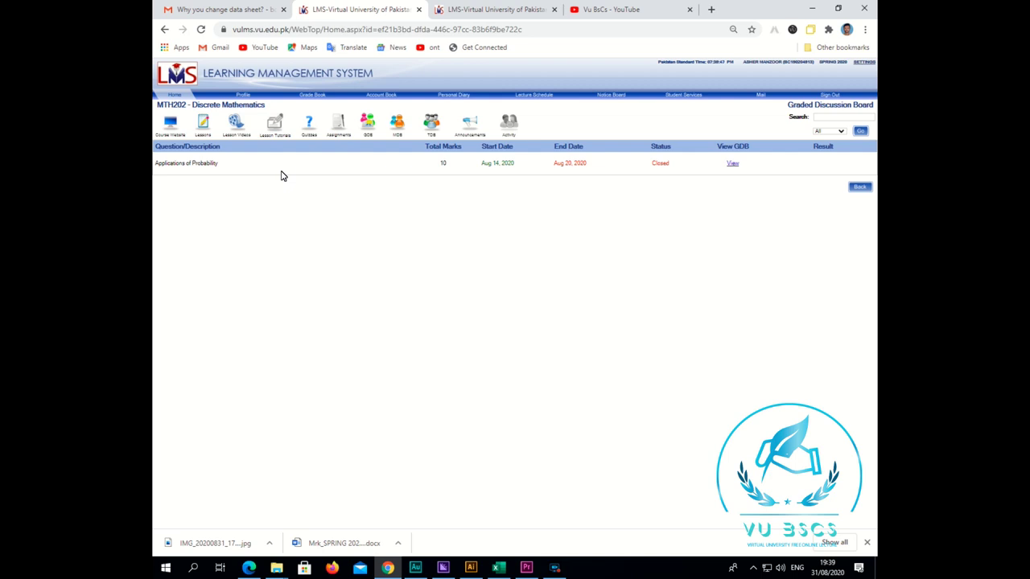
{"action": "mouse_move", "coordinate": [494, 570]}
{"action": "left_click", "coordinate": [494, 569]}
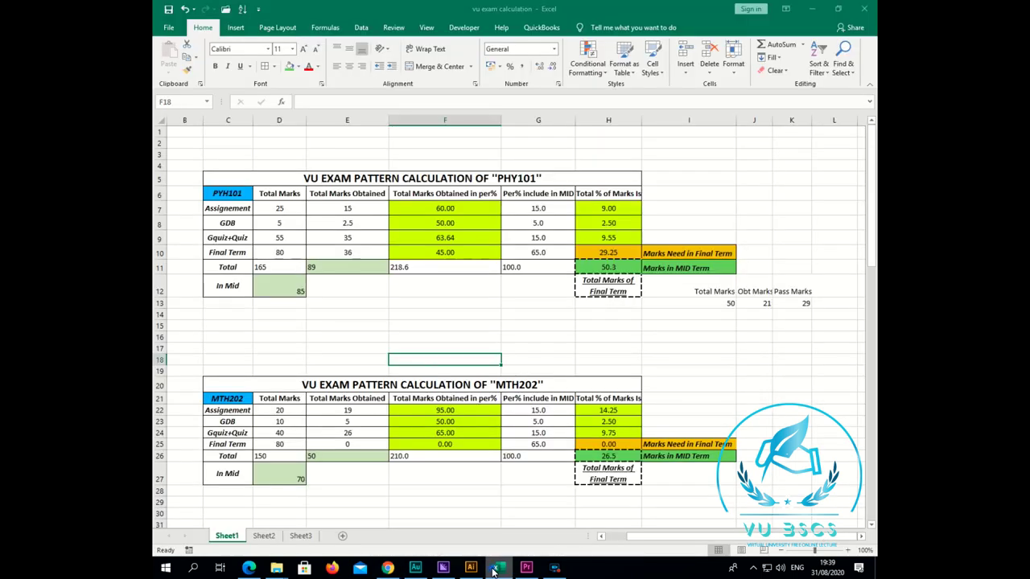
Enter 50 in cell I28 and 26 in cell J28 below the MTH202 table.
{"action": "scroll", "coordinate": [475, 332], "scroll_direction": "down", "scroll_amount": 1}
{"action": "scroll", "coordinate": [437, 408], "scroll_direction": "down", "scroll_amount": 1}
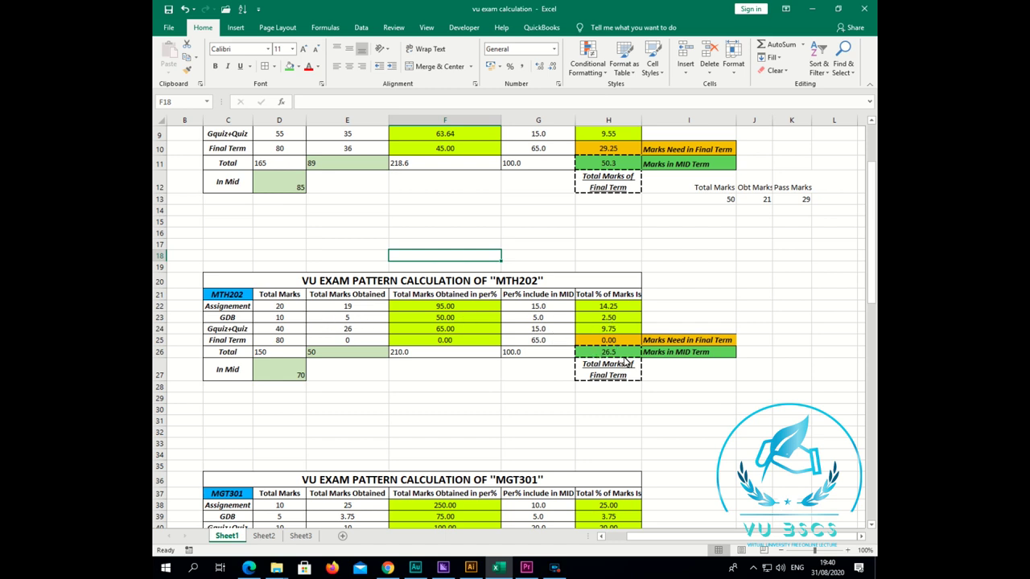
{"action": "left_click", "coordinate": [714, 389]}
{"action": "type", "text": "50"}
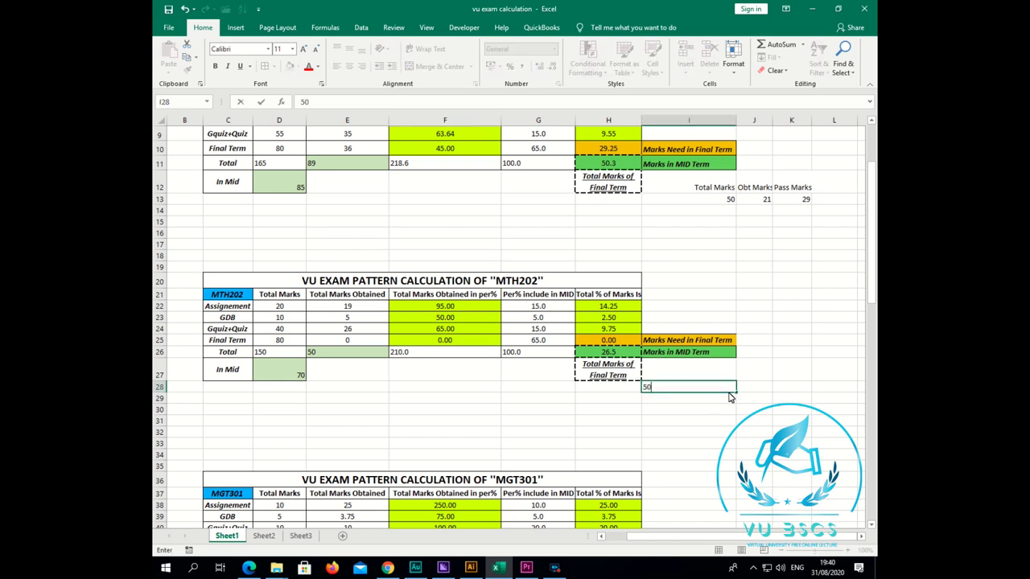
{"action": "key", "text": "Tab"}
{"action": "type", "text": "2+"}
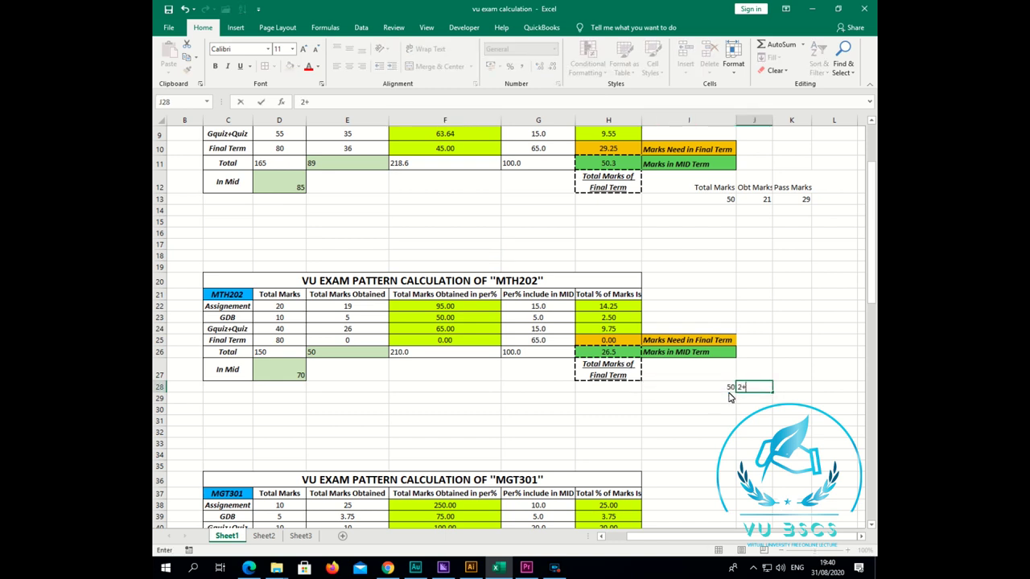
{"action": "key", "text": "BackSpace"}
{"action": "type", "text": "6"}
{"action": "key", "text": "Tab"}
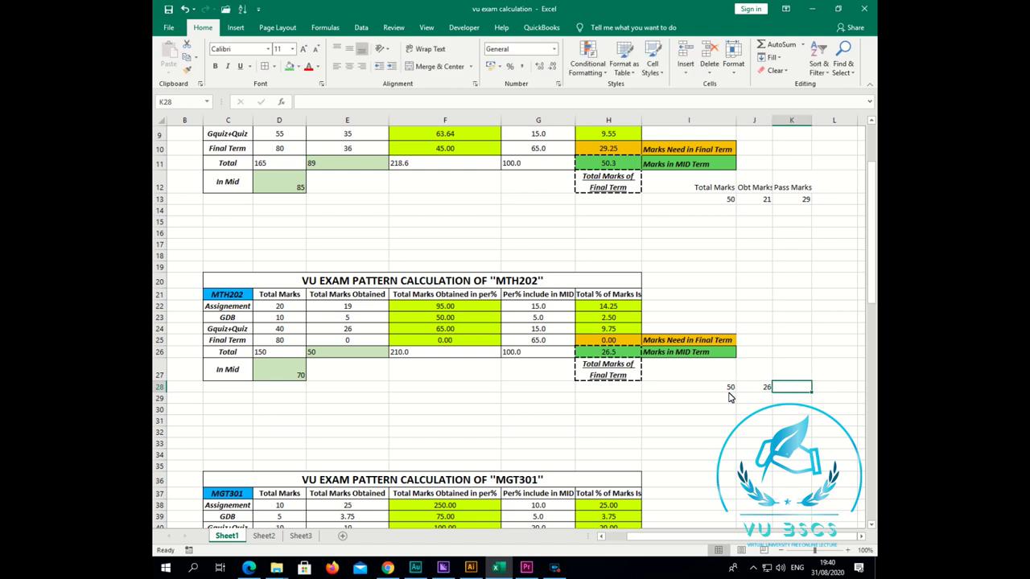
Calculate the required MTH202 pass marks in K28 by subtracting J28 from I28 with a SUM formula.
{"action": "type", "text": "=sum"}
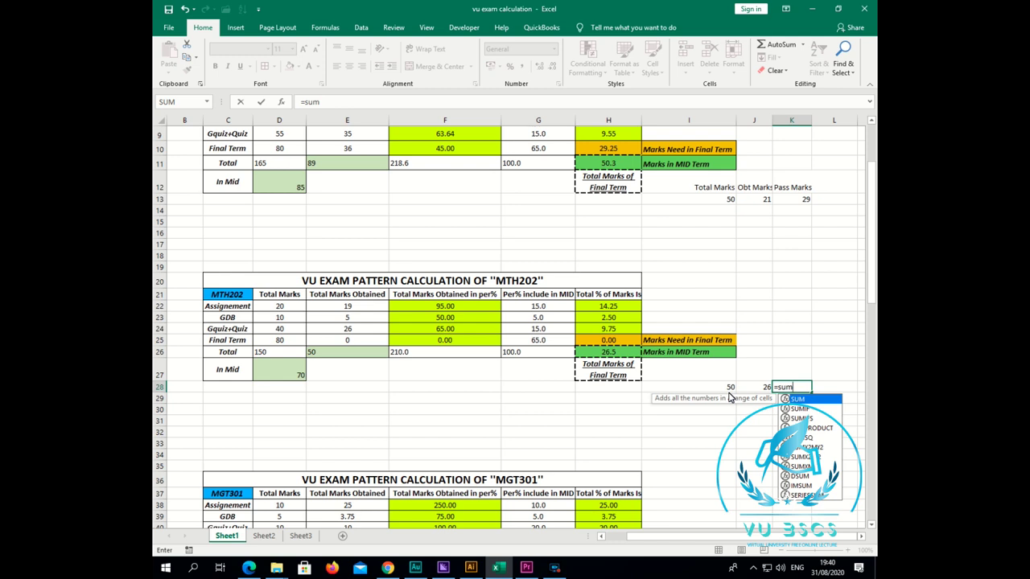
{"action": "type", "text": "("}
{"action": "left_click", "coordinate": [728, 387]}
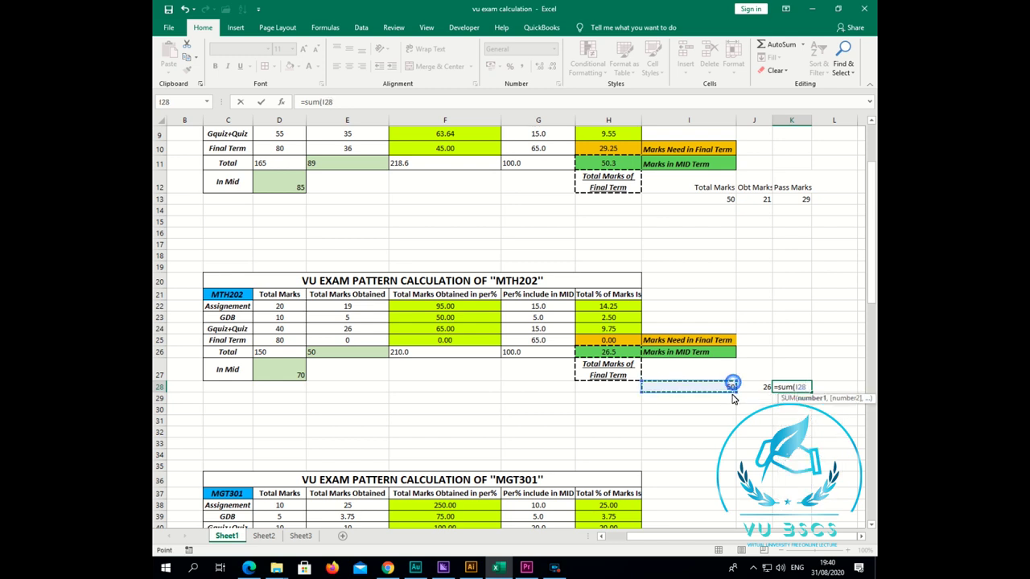
{"action": "type", "text": "-"}
{"action": "left_click", "coordinate": [760, 387]}
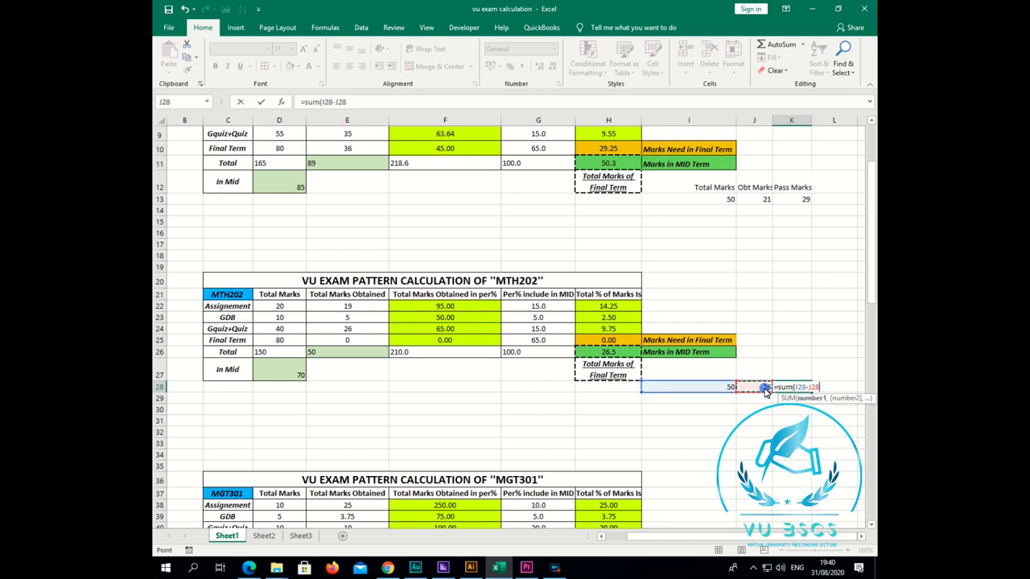
{"action": "key", "text": "Return"}
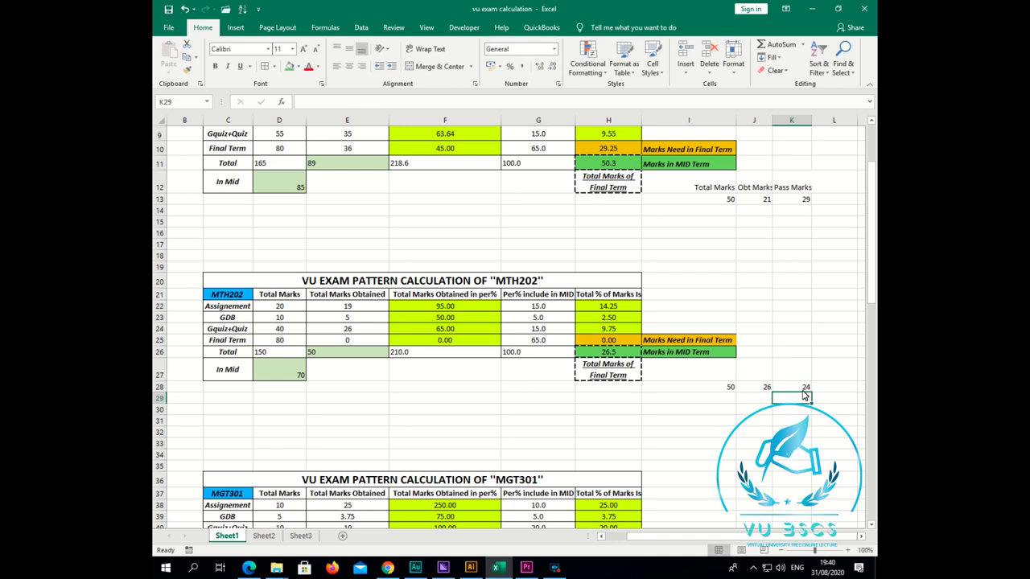
Set the MTH202 Final Term obtained mark to 30 and compare the result with the required marks in K28.
{"action": "left_click", "coordinate": [347, 341]}
{"action": "type", "text": "30"}
{"action": "key", "text": "Return"}
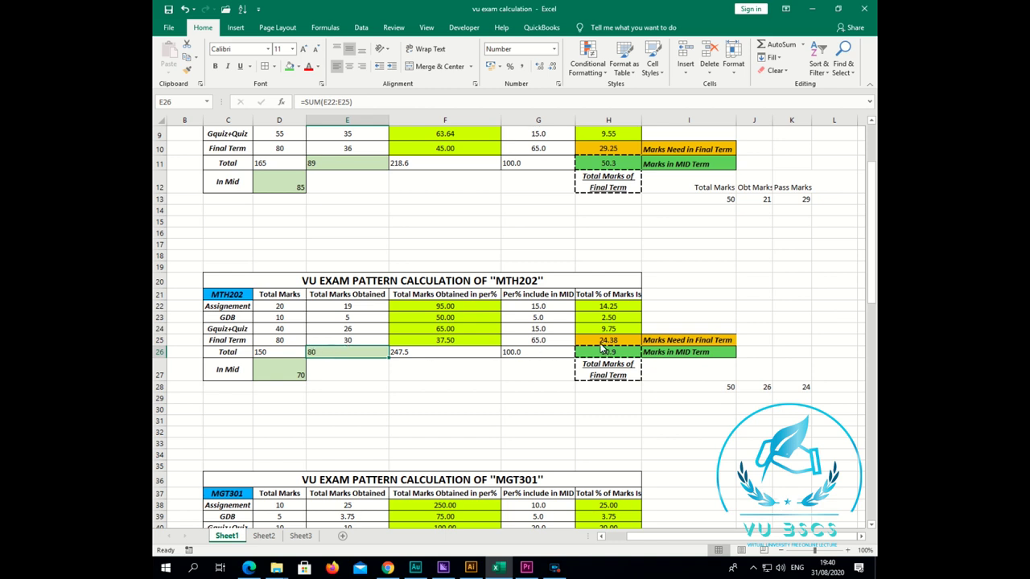
{"action": "left_click", "coordinate": [794, 388]}
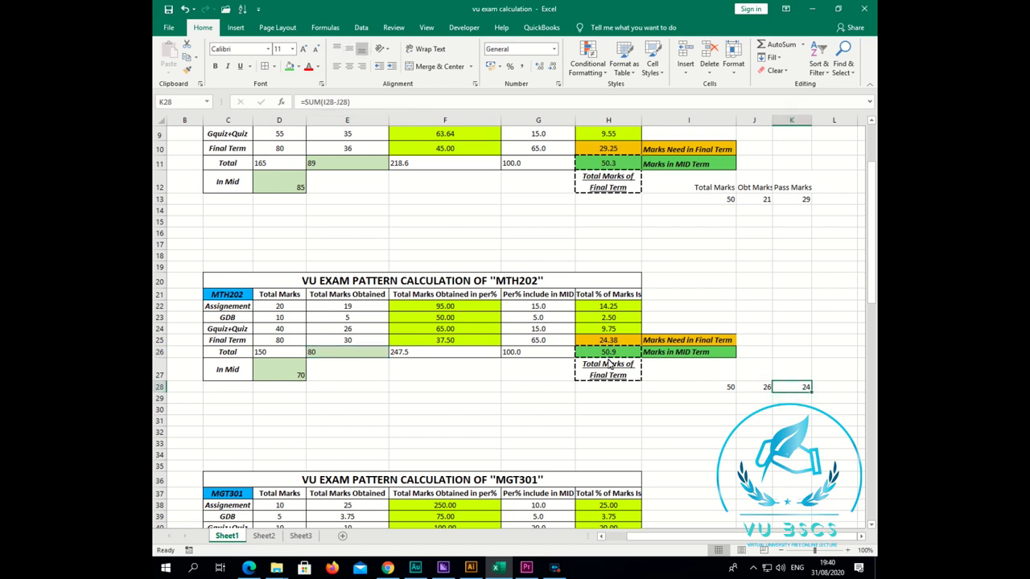
Reset the MTH202 Final Term obtained mark to 0 and set it back to 30.
{"action": "left_click", "coordinate": [341, 341]}
{"action": "type", "text": "0"}
{"action": "key", "text": "Return"}
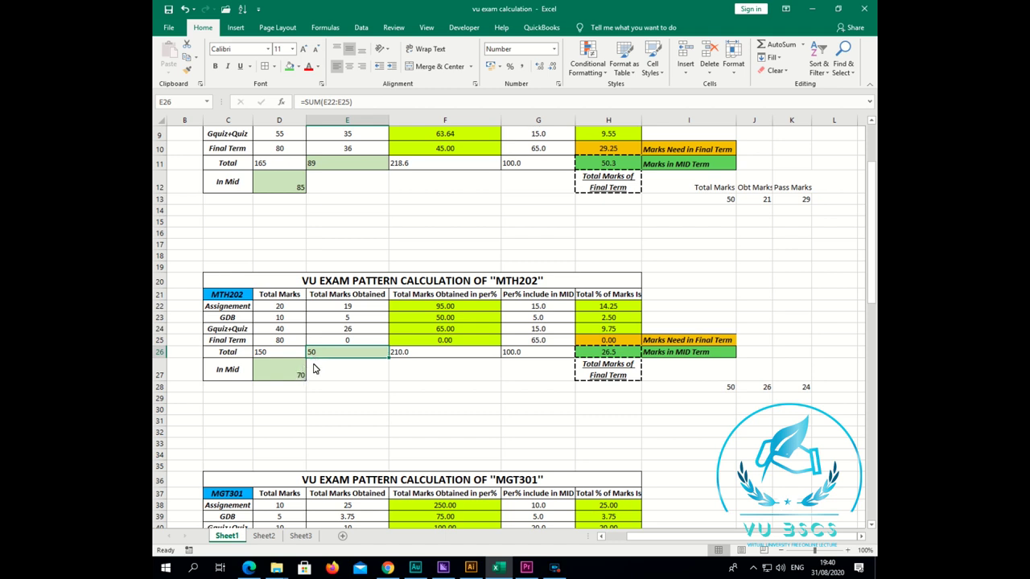
{"action": "left_click", "coordinate": [335, 344]}
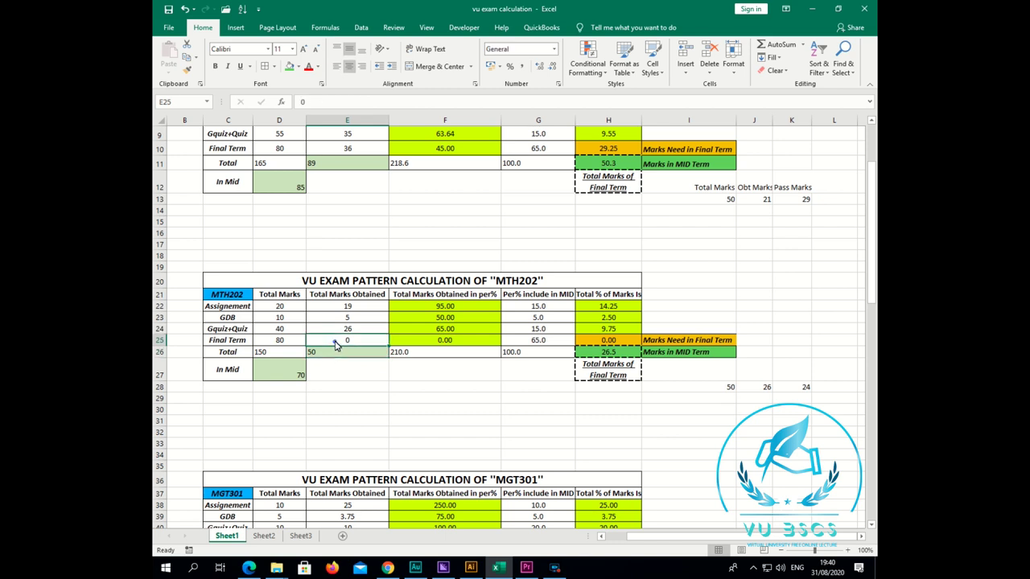
{"action": "type", "text": "30"}
{"action": "key", "text": "Return"}
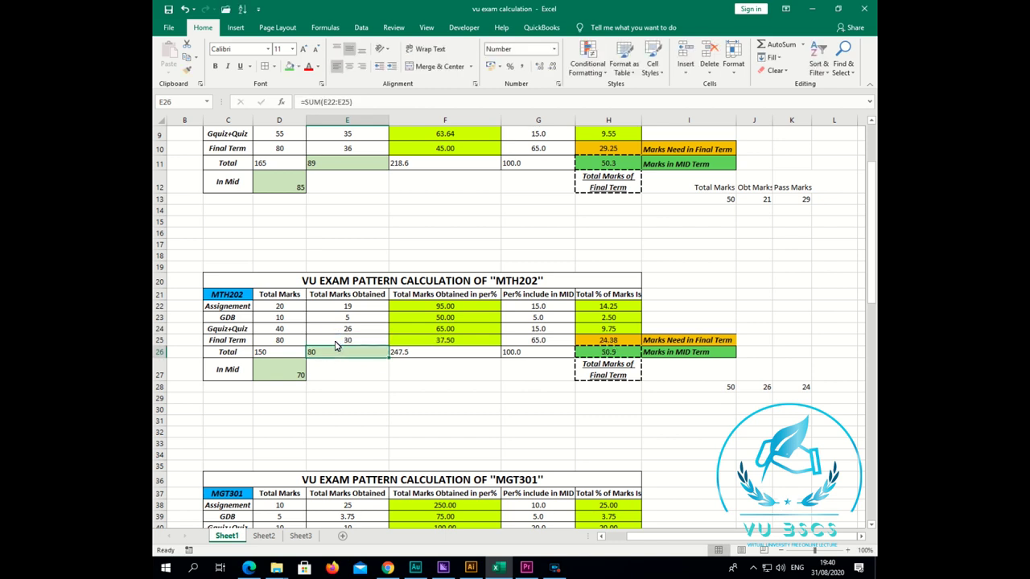
Check the MGT301 assignment score in the LMS in Chrome, and set the MGT301 assignment obtained mark to 7 in Excel.
{"action": "scroll", "coordinate": [337, 346], "scroll_direction": "down", "scroll_amount": 5}
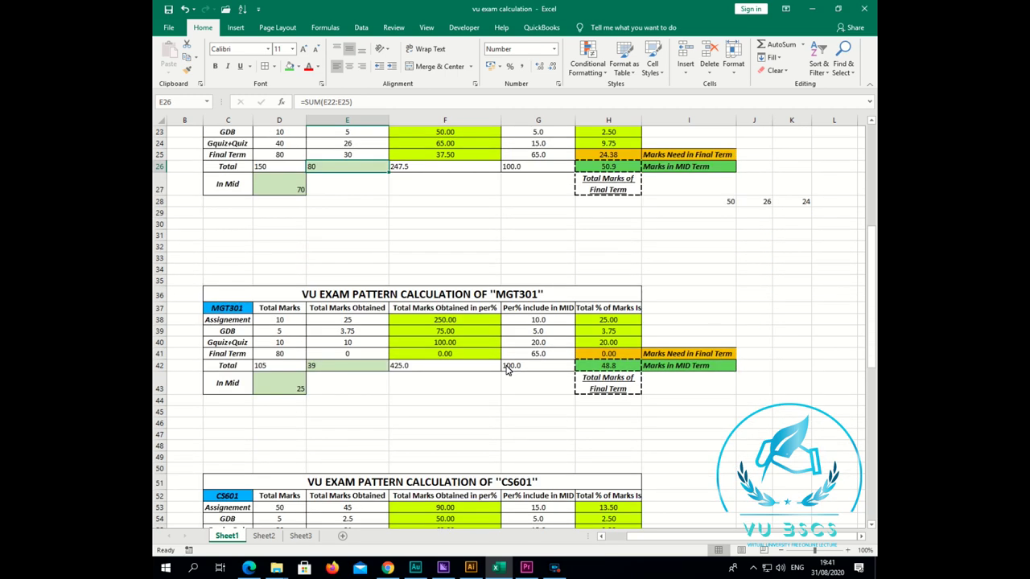
{"action": "scroll", "coordinate": [507, 370], "scroll_direction": "down", "scroll_amount": 6}
{"action": "scroll", "coordinate": [507, 370], "scroll_direction": "up", "scroll_amount": 6}
{"action": "left_click", "coordinate": [366, 321]}
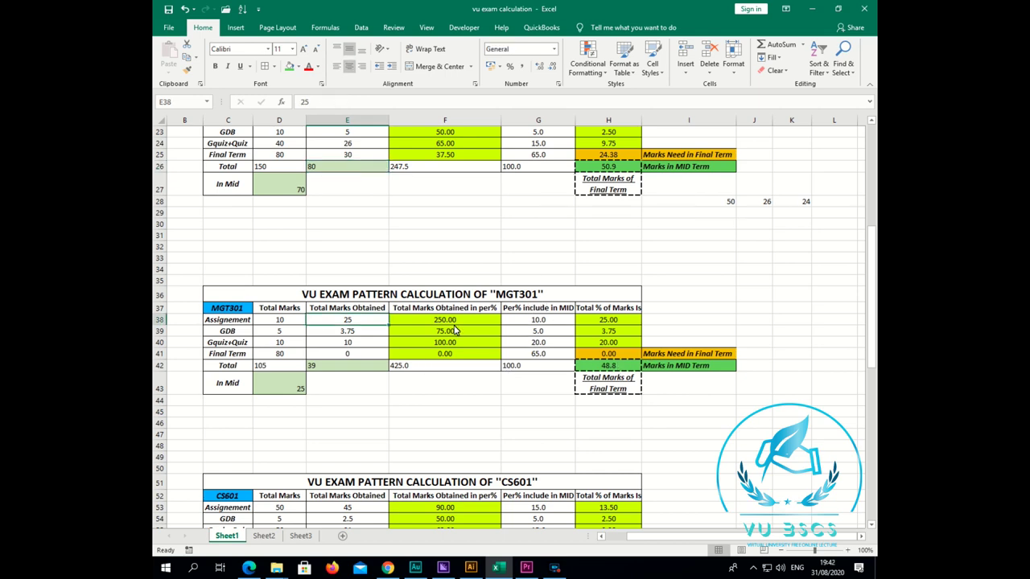
{"action": "scroll", "coordinate": [457, 331], "scroll_direction": "up", "scroll_amount": 1}
{"action": "left_click", "coordinate": [498, 567]}
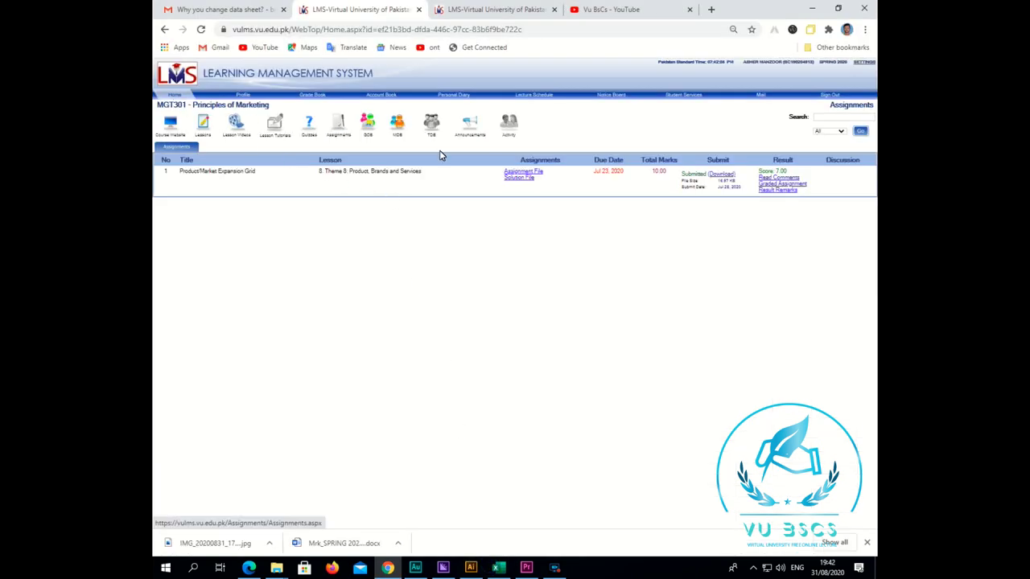
{"action": "left_click", "coordinate": [498, 568]}
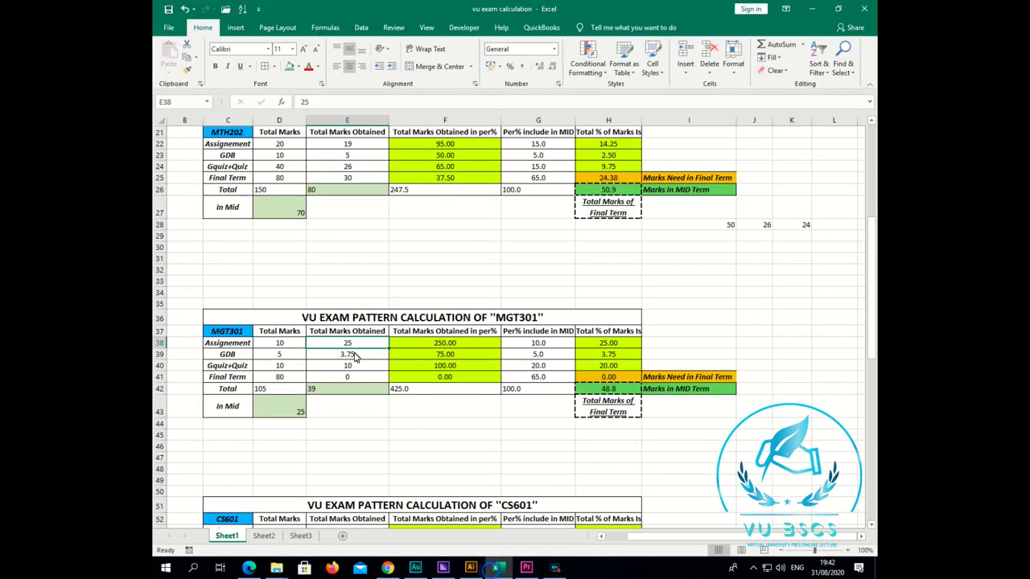
{"action": "type", "text": "7"}
{"action": "key", "text": "Return"}
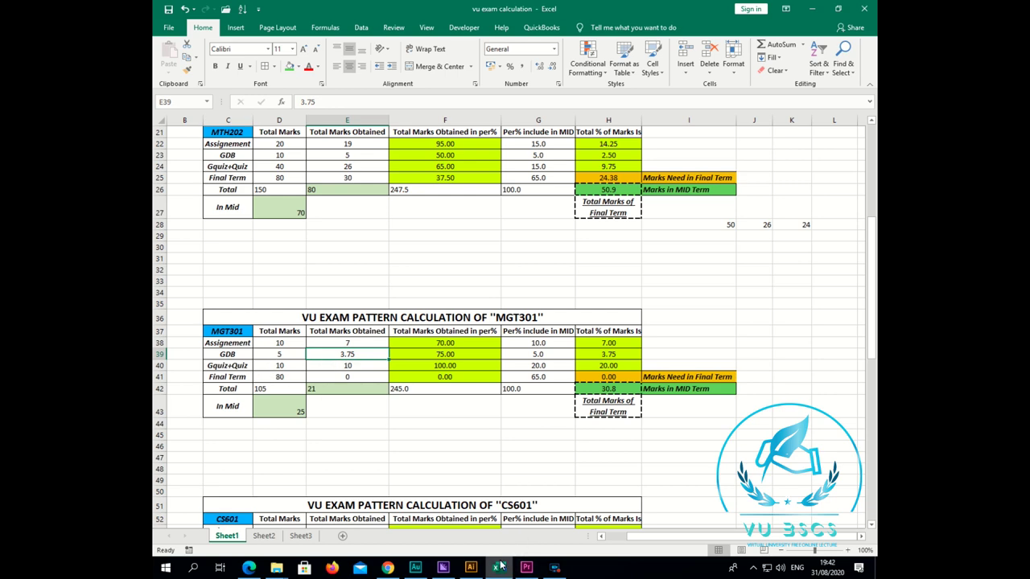
Check the MGT301 quiz totals in the LMS in Chrome, and set the MGT301 Gquiz+Quiz total marks to 50 in Excel.
{"action": "left_click", "coordinate": [387, 568]}
{"action": "left_click", "coordinate": [303, 123]}
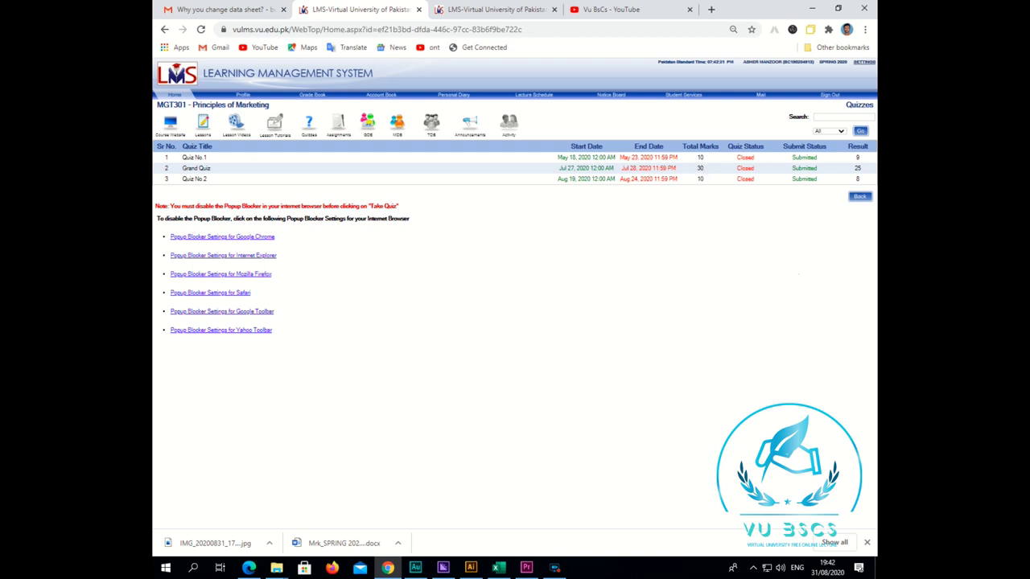
{"action": "left_click", "coordinate": [499, 568]}
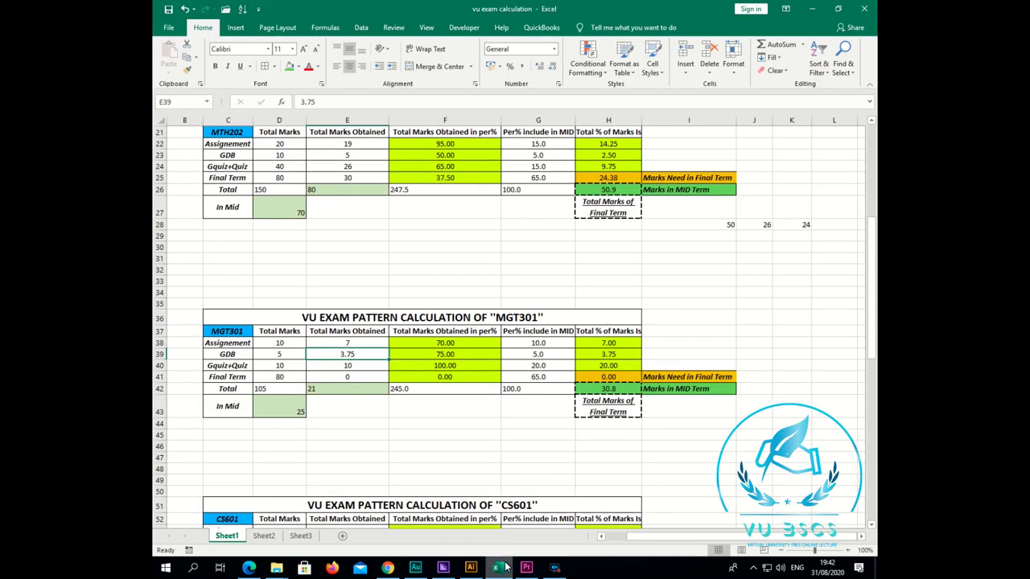
{"action": "left_click", "coordinate": [286, 367]}
{"action": "type", "text": "50"}
{"action": "key", "text": "Return"}
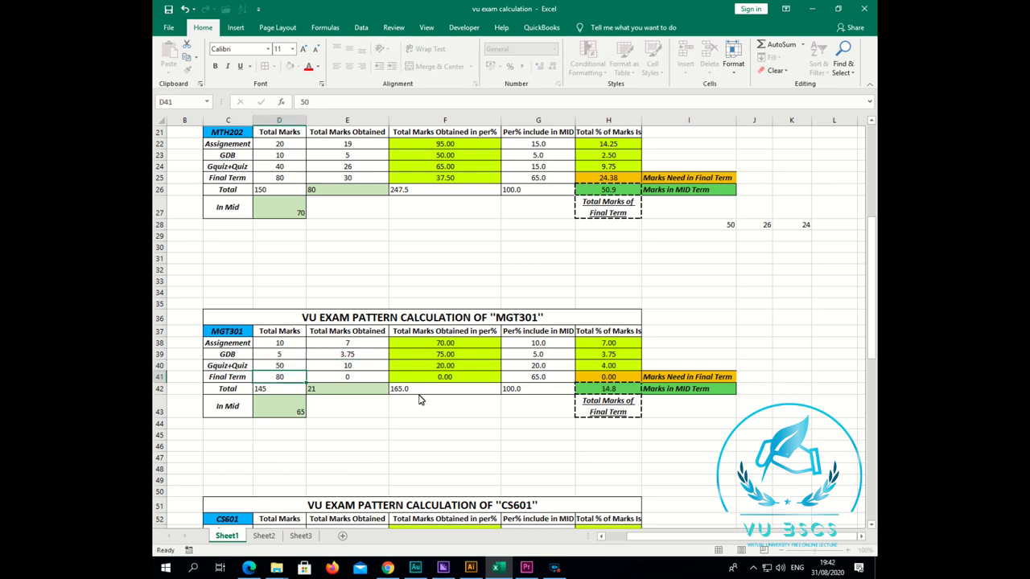
Check the MGT301 quiz results in Chrome, and enter 25, 8 and 9 in cells I45 to K45 in Excel.
{"action": "left_click", "coordinate": [507, 570]}
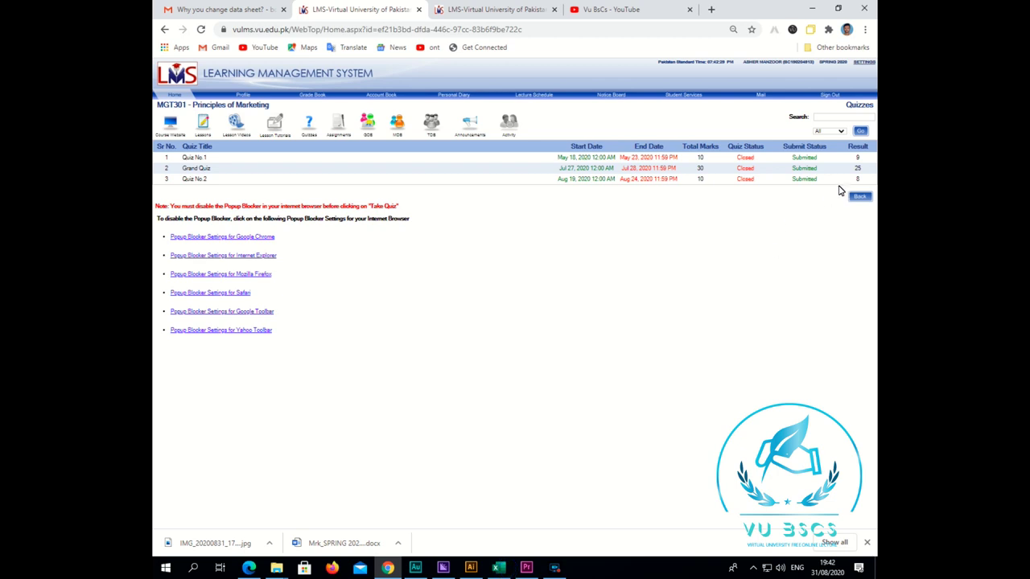
{"action": "left_click", "coordinate": [499, 568]}
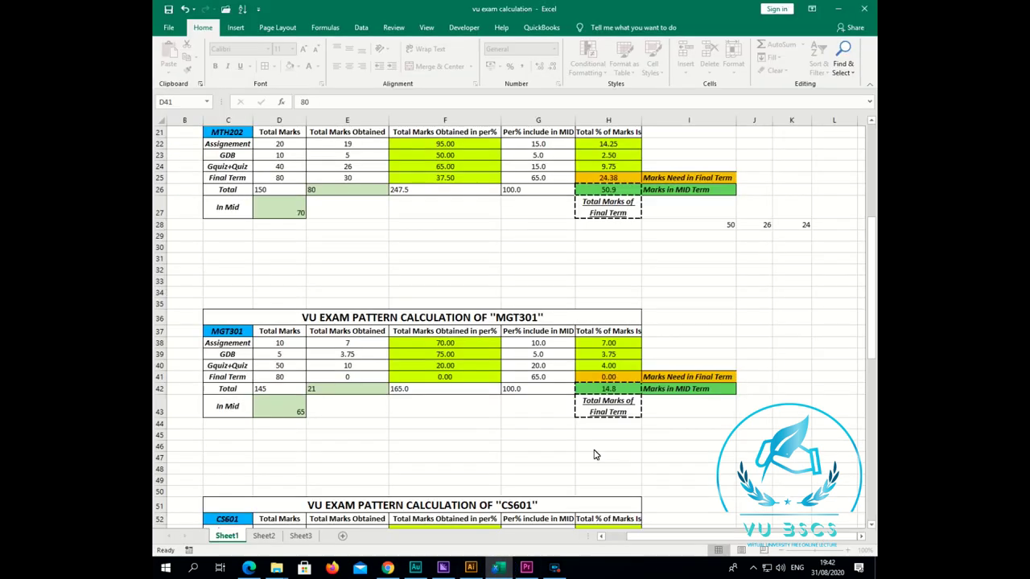
{"action": "left_click", "coordinate": [683, 439]}
{"action": "type", "text": "25"}
{"action": "key", "text": "Right"}
{"action": "type", "text": "8"}
{"action": "key", "text": "Tab"}
{"action": "type", "text": "9"}
{"action": "key", "text": "Return"}
Add the three quiz marks from J45, K45 and I45 with a SUM formula in cell J46.
{"action": "type", "text": "=sum("}
{"action": "left_click", "coordinate": [753, 435]}
{"action": "type", "text": "+"}
{"action": "left_click", "coordinate": [807, 435]}
{"action": "type", "text": "+"}
{"action": "left_click", "coordinate": [730, 435]}
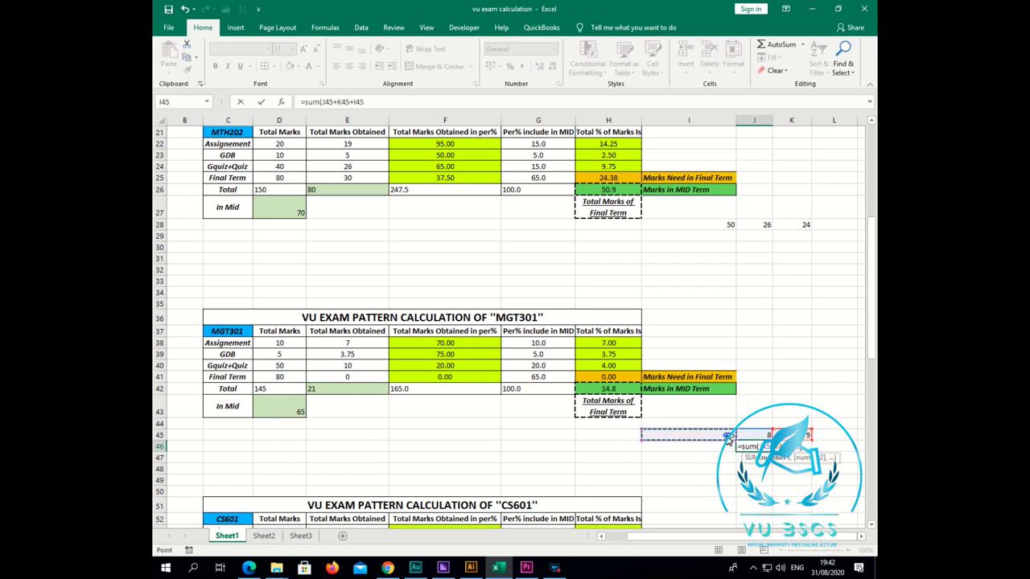
{"action": "key", "text": "Return"}
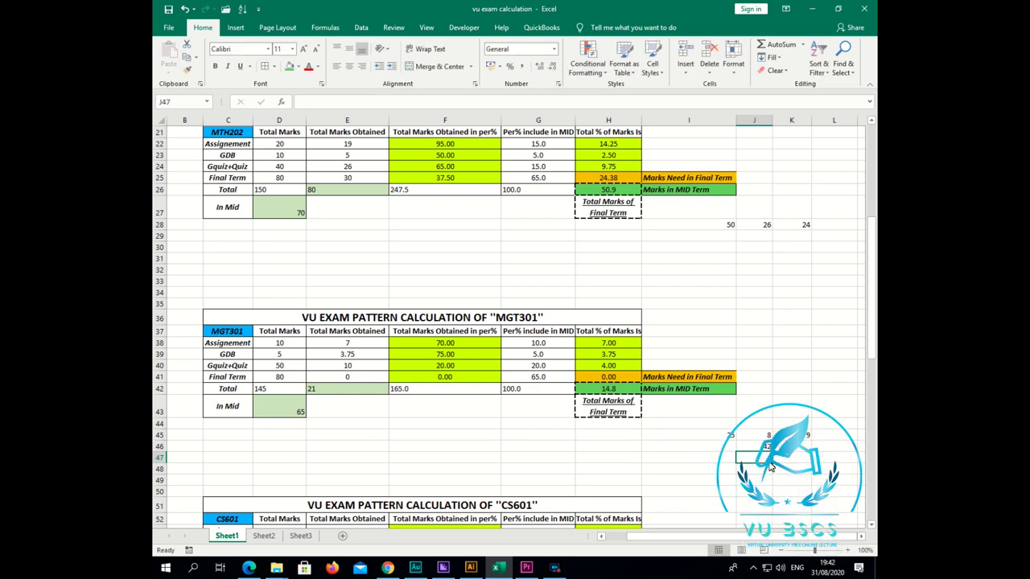
Set the MGT301 Gquiz+Quiz obtained mark to 42.
{"action": "left_click", "coordinate": [354, 371]}
{"action": "type", "text": "42"}
{"action": "key", "text": "Return"}
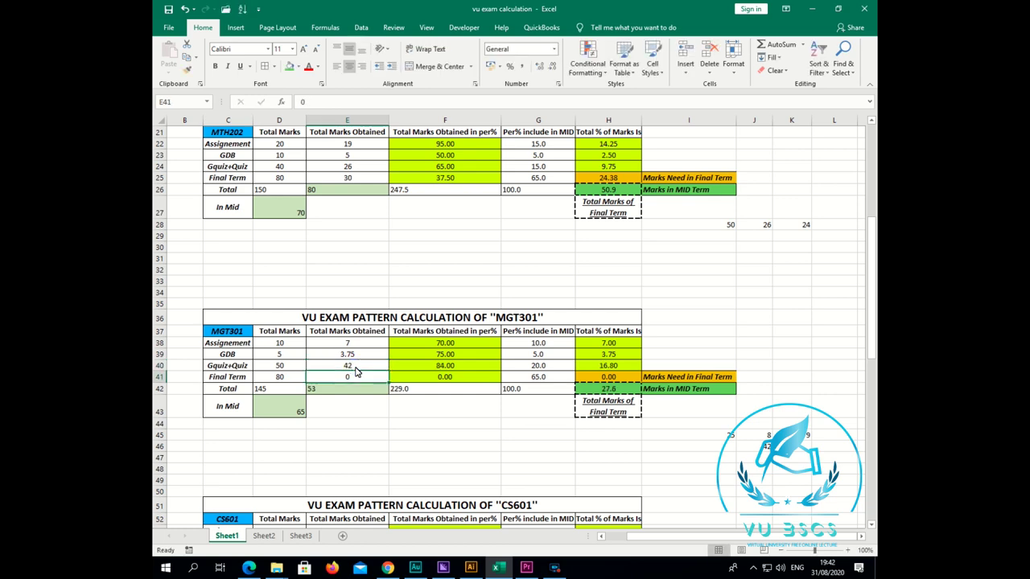
Check the MGT301 Graded Discussion Board marks in the LMS in Chrome, and return to the Excel workbook.
{"action": "left_click", "coordinate": [387, 568]}
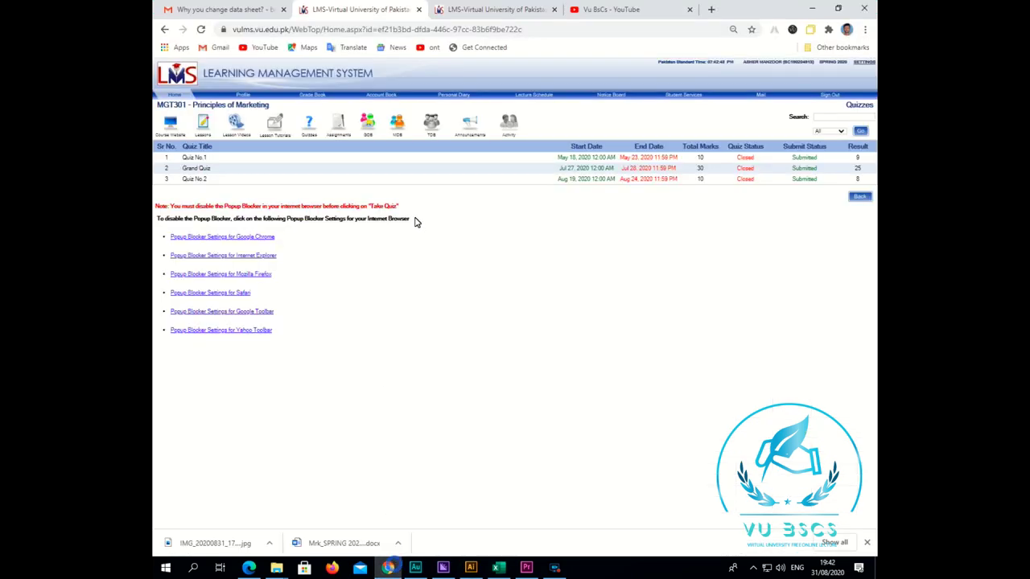
{"action": "left_click", "coordinate": [367, 124]}
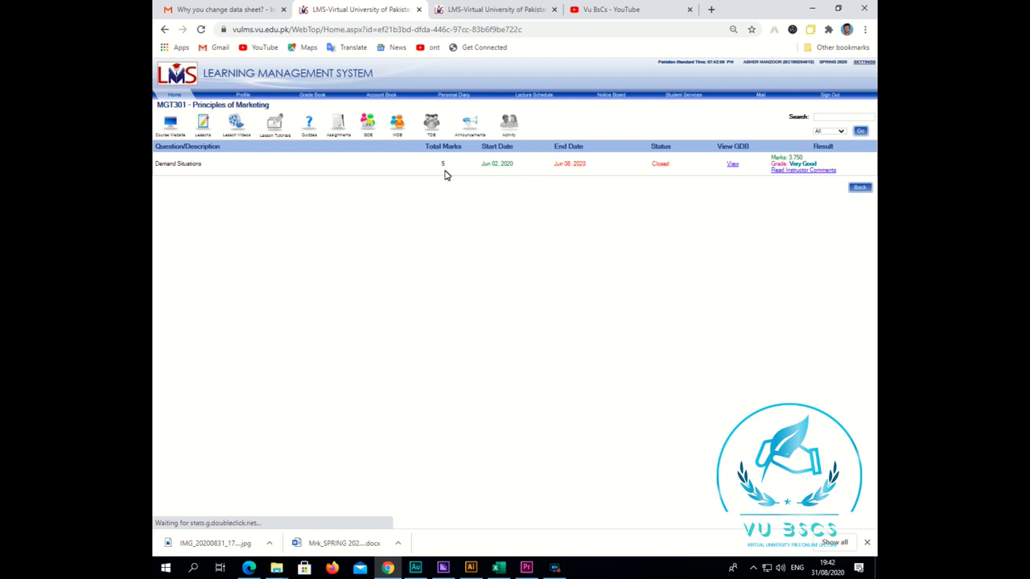
{"action": "left_click", "coordinate": [498, 569]}
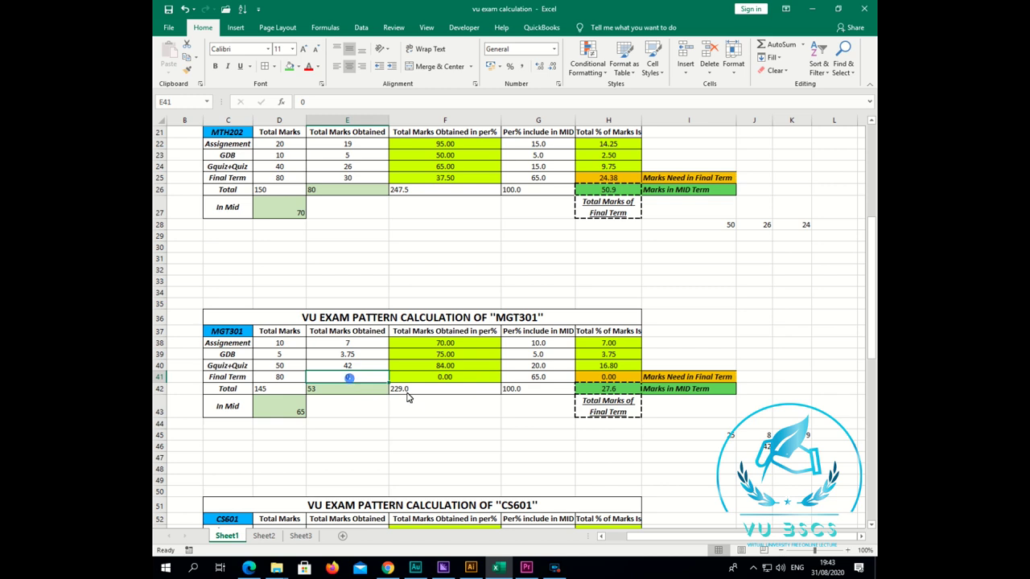
Try 25 as the MGT301 Final Term obtained mark and reset it to 0.
{"action": "type", "text": "25"}
{"action": "key", "text": "Return"}
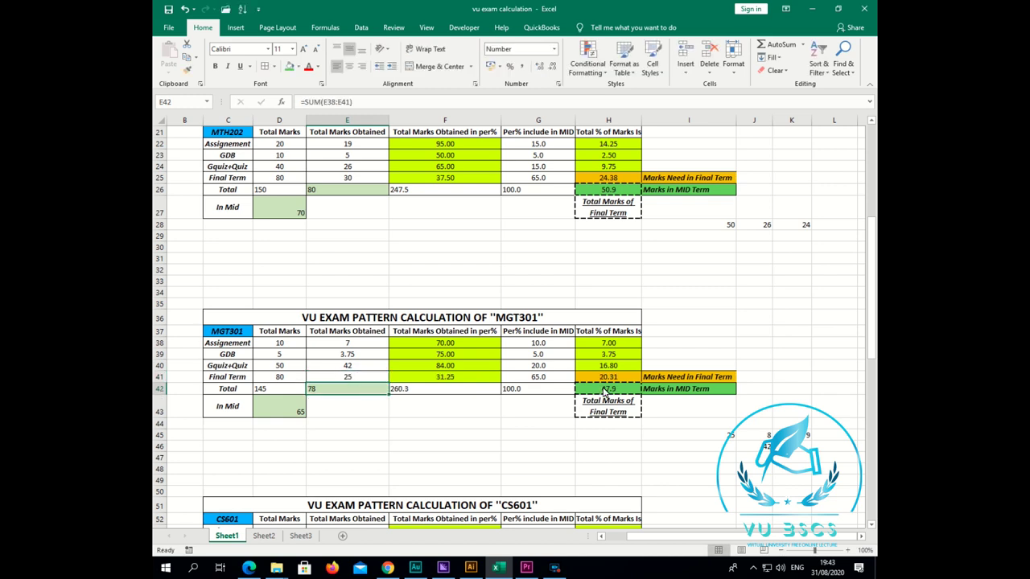
{"action": "key", "text": "Up"}
{"action": "type", "text": "0"}
{"action": "key", "text": "ctrl+Return"}
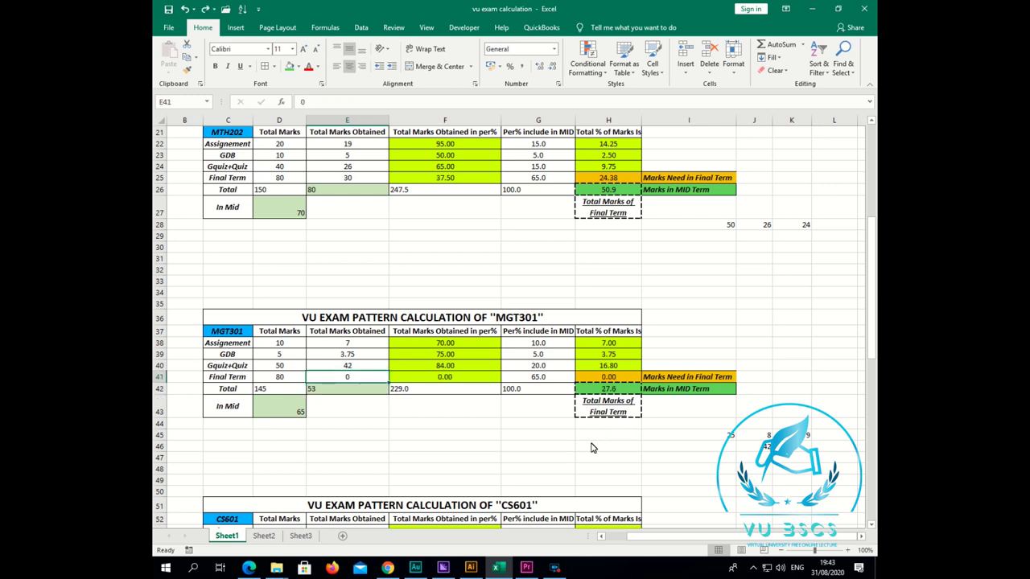
Enter 50 in cell G47 and 27 in cell H47 below the MGT301 table.
{"action": "left_click", "coordinate": [520, 459]}
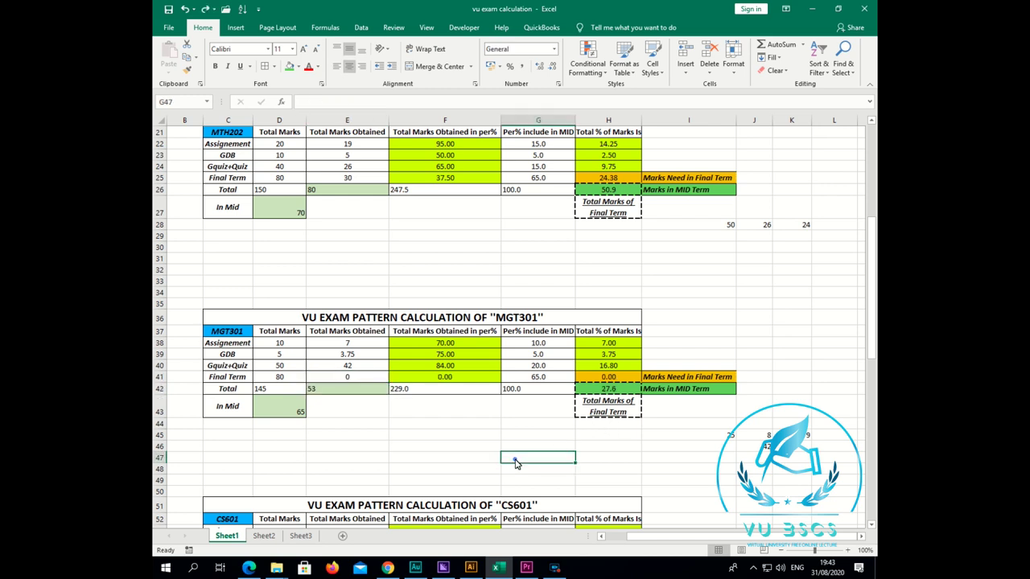
{"action": "type", "text": "50"}
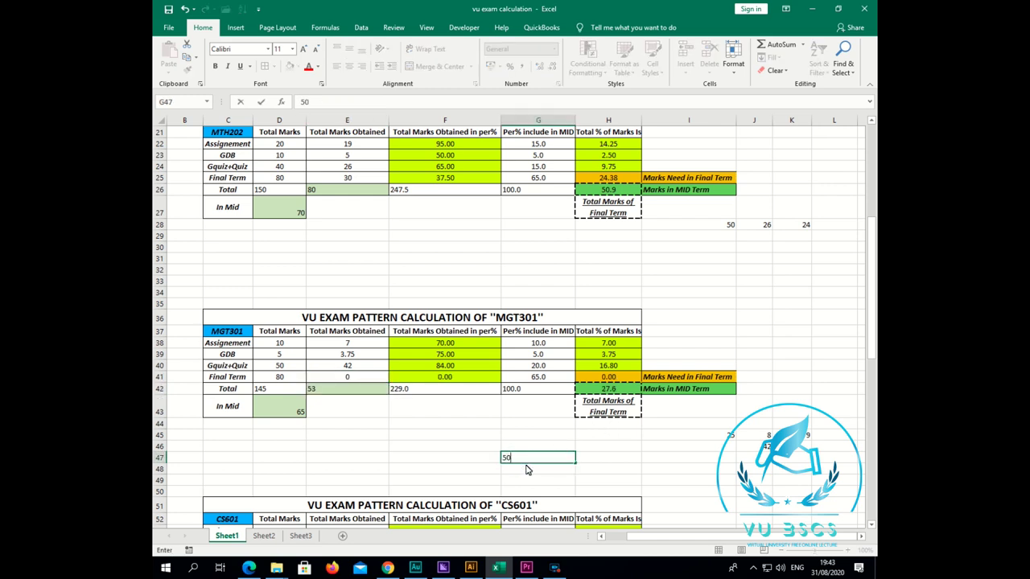
{"action": "key", "text": "Tab"}
{"action": "type", "text": "27"}
{"action": "key", "text": "Tab"}
Subtract H47 from G47 with a SUM formula in cell I47.
{"action": "type", "text": "="}
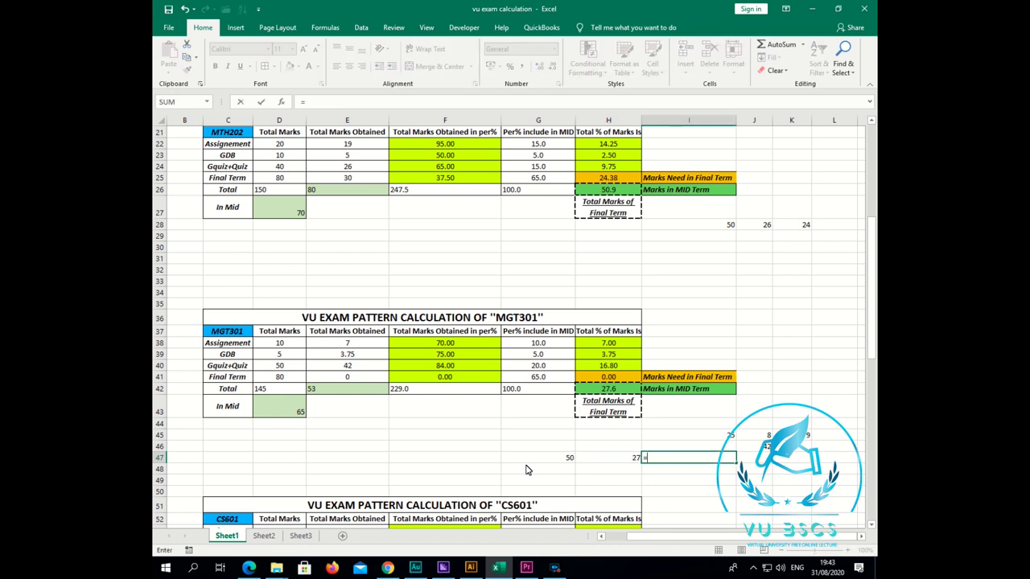
{"action": "type", "text": "sum("}
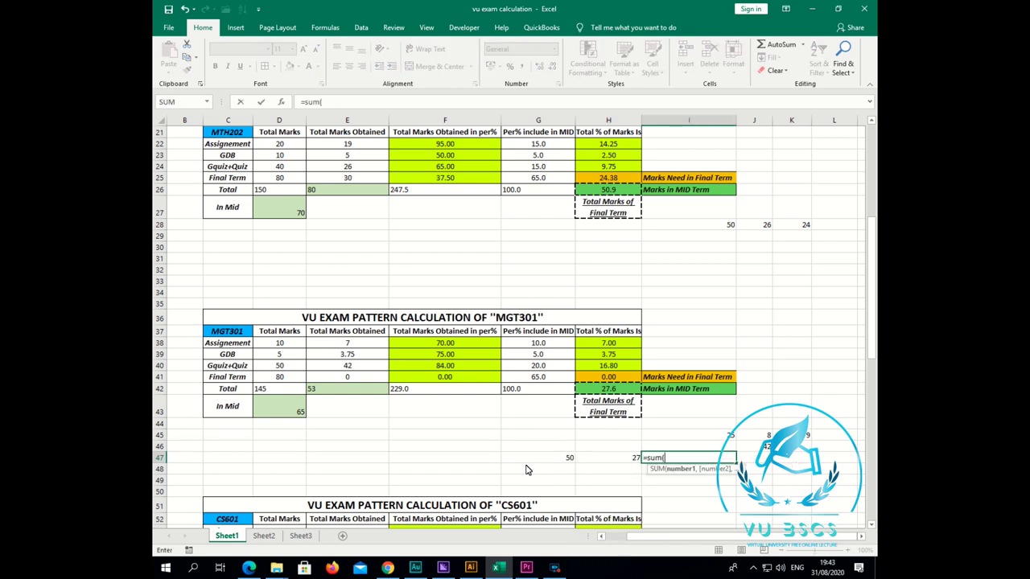
{"action": "left_click", "coordinate": [566, 458]}
{"action": "type", "text": "-"}
{"action": "left_click", "coordinate": [615, 458]}
{"action": "key", "text": "Return"}
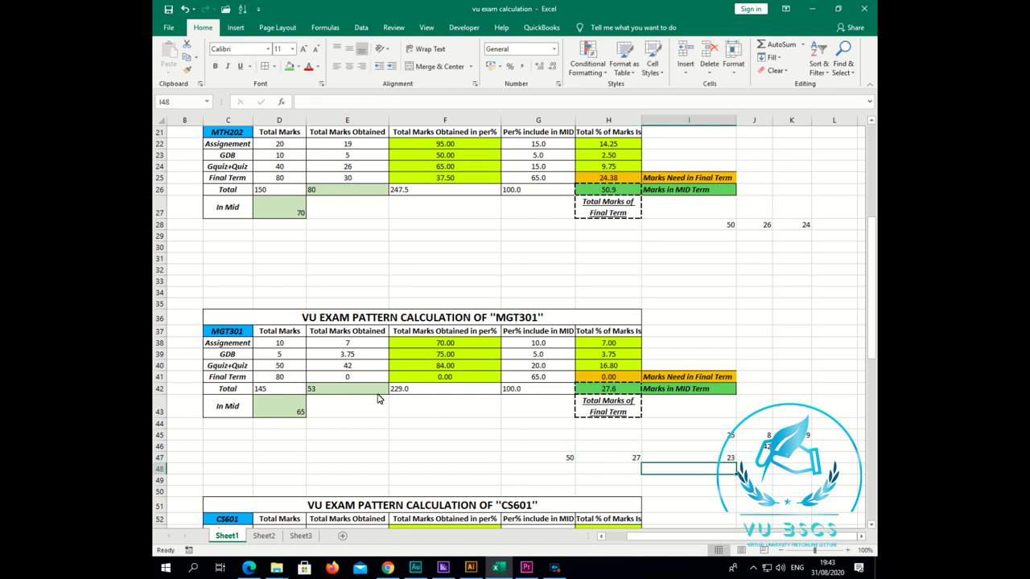
Try 25, 34 and 30 as the MGT301 Final Term obtained mark.
{"action": "left_click", "coordinate": [356, 377]}
{"action": "type", "text": "25"}
{"action": "key", "text": "Return"}
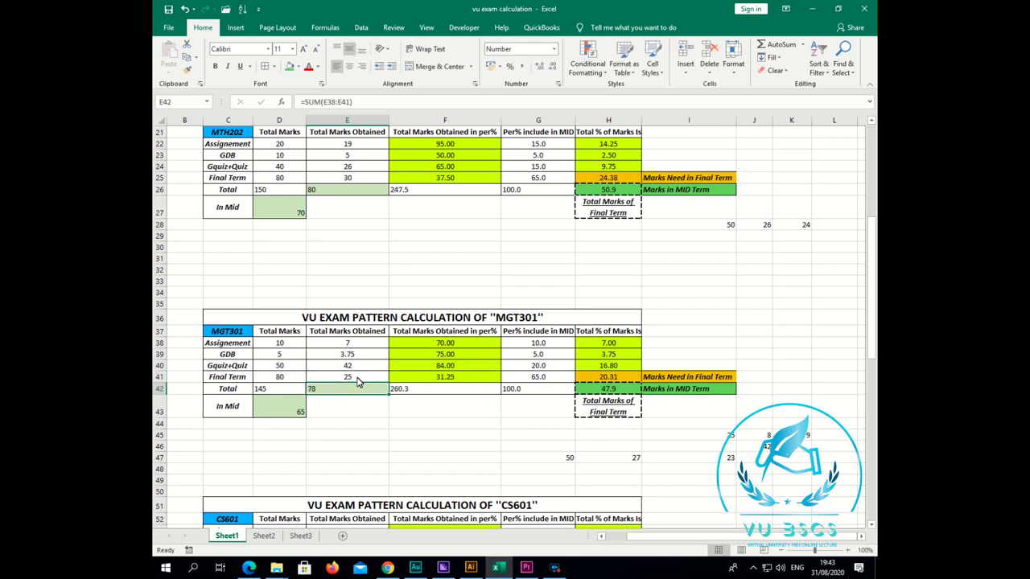
{"action": "left_click", "coordinate": [357, 378]}
{"action": "type", "text": "34"}
{"action": "key", "text": "Return"}
{"action": "left_click", "coordinate": [346, 376]}
{"action": "type", "text": "30"}
{"action": "key", "text": "Return"}
Set the MGT301 Final Term obtained mark to 29.
{"action": "left_click", "coordinate": [377, 380]}
{"action": "type", "text": "29"}
{"action": "key", "text": "Return"}
Try 40 as the CS301 Final Term obtained mark in cell E84, and settle on 37.
{"action": "scroll", "coordinate": [366, 381], "scroll_direction": "down", "scroll_amount": 7}
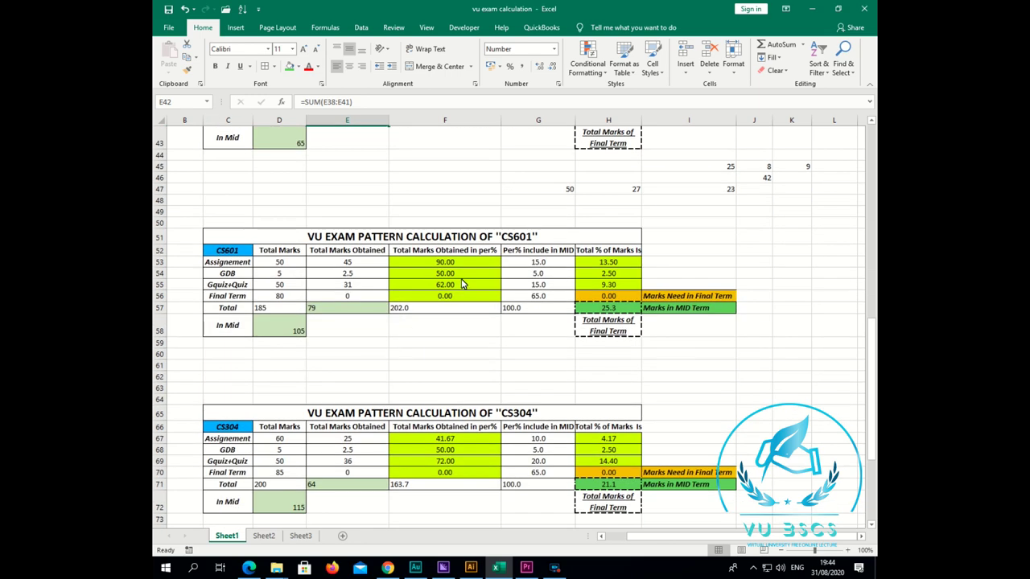
{"action": "scroll", "coordinate": [464, 284], "scroll_direction": "down", "scroll_amount": 7}
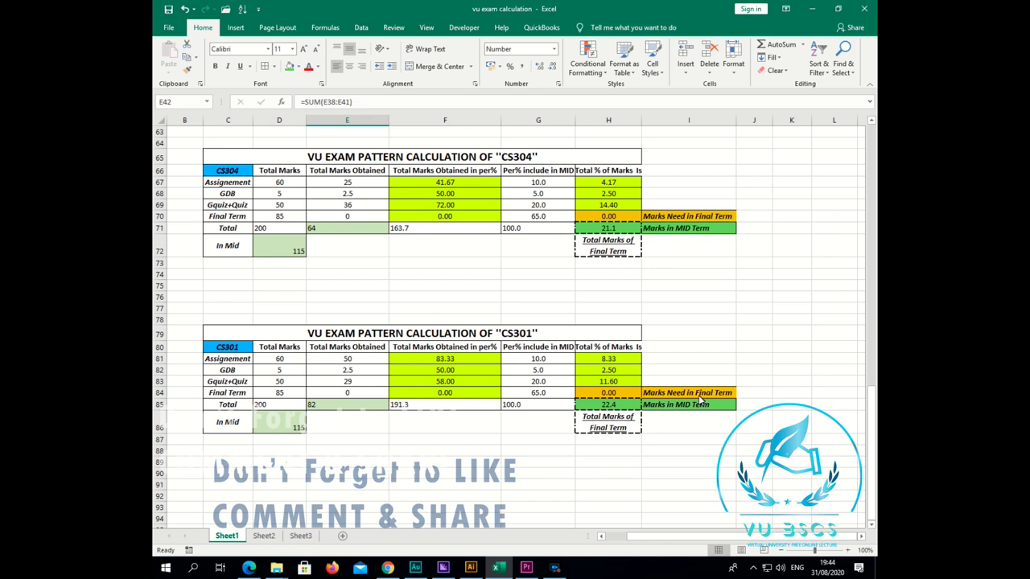
{"action": "left_click", "coordinate": [648, 463]}
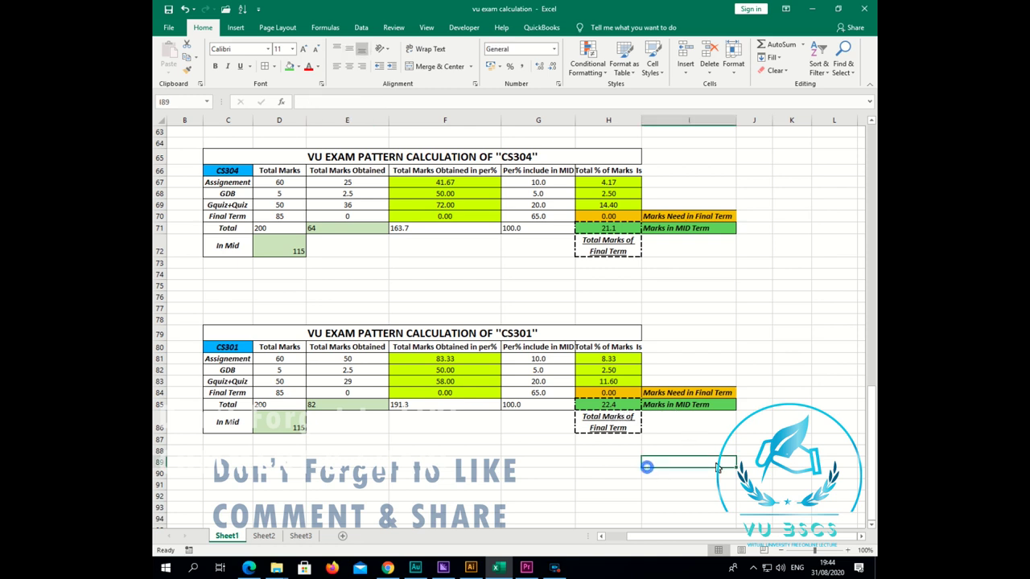
{"action": "left_click", "coordinate": [356, 394]}
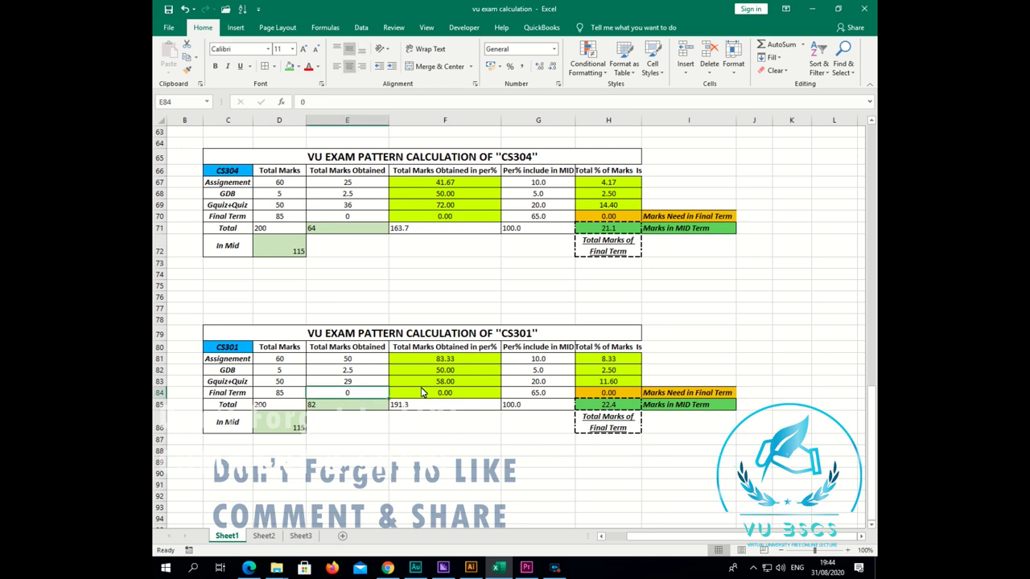
{"action": "type", "text": "40"}
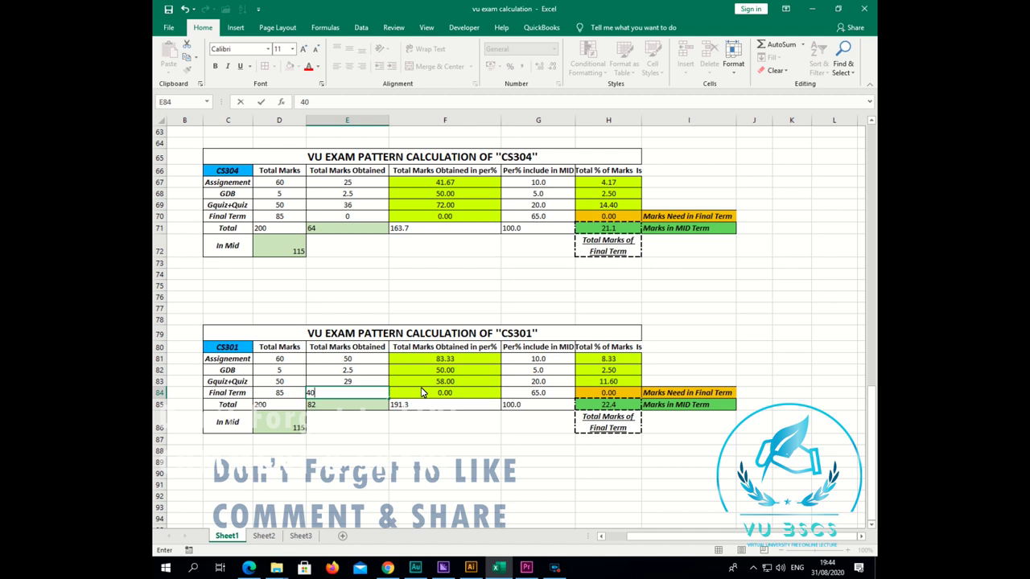
{"action": "key", "text": "Return"}
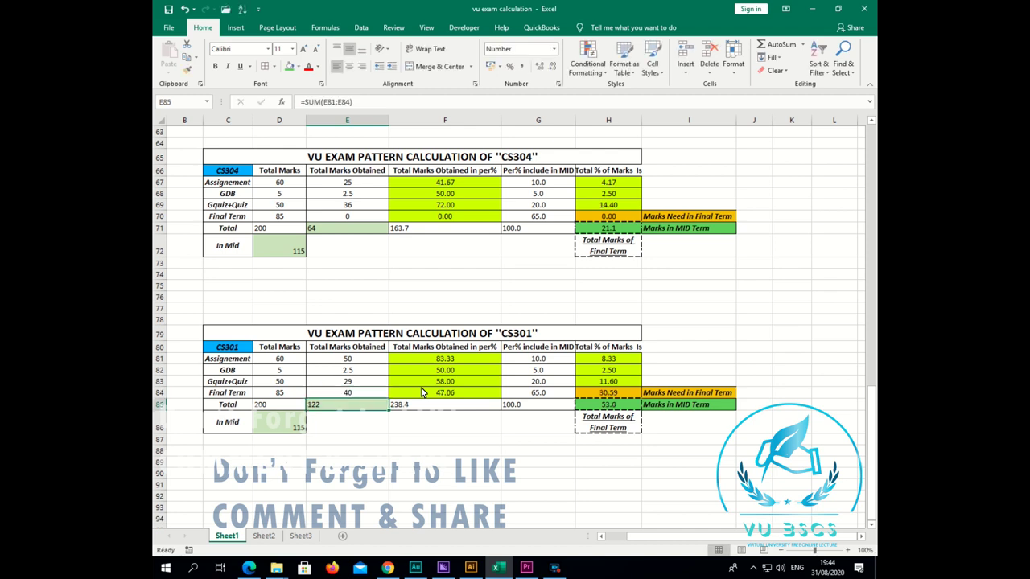
{"action": "left_click", "coordinate": [360, 394]}
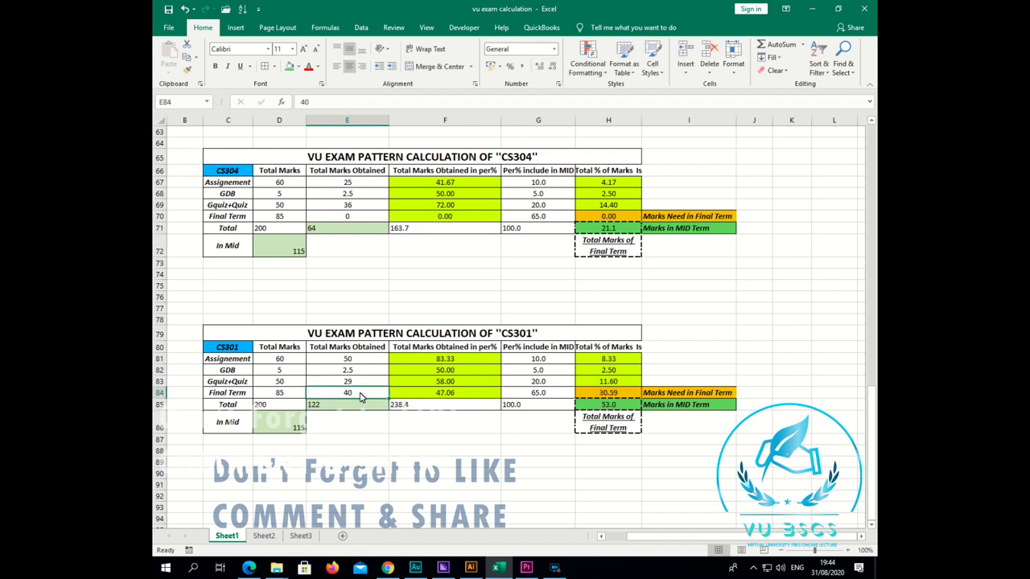
{"action": "type", "text": "3"}
{"action": "key", "text": "Return"}
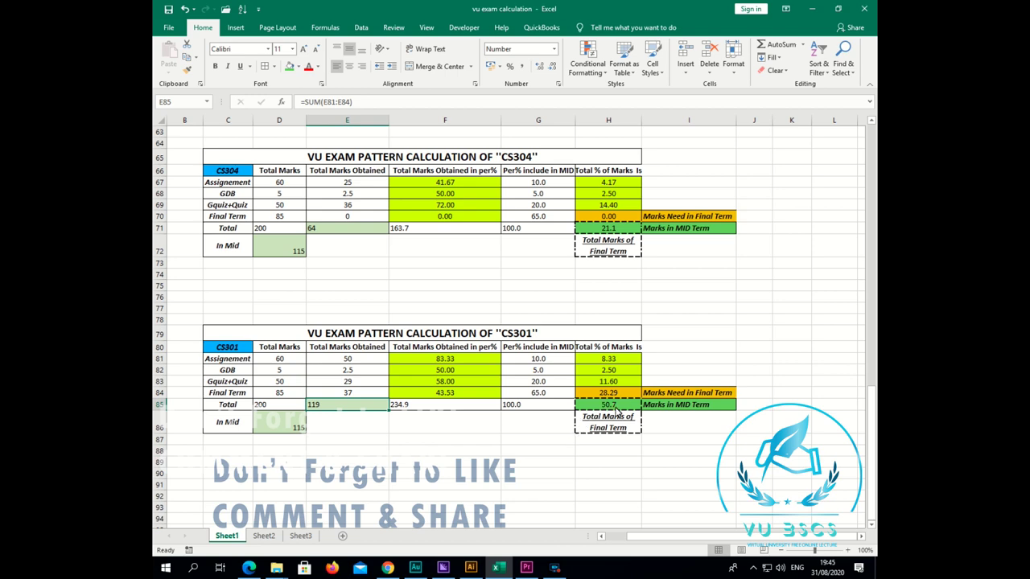
{"action": "scroll", "coordinate": [617, 412], "scroll_direction": "down", "scroll_amount": 15}
{"action": "scroll", "coordinate": [617, 412], "scroll_direction": "up", "scroll_amount": 20}
{"action": "scroll", "coordinate": [616, 412], "scroll_direction": "up", "scroll_amount": 14}
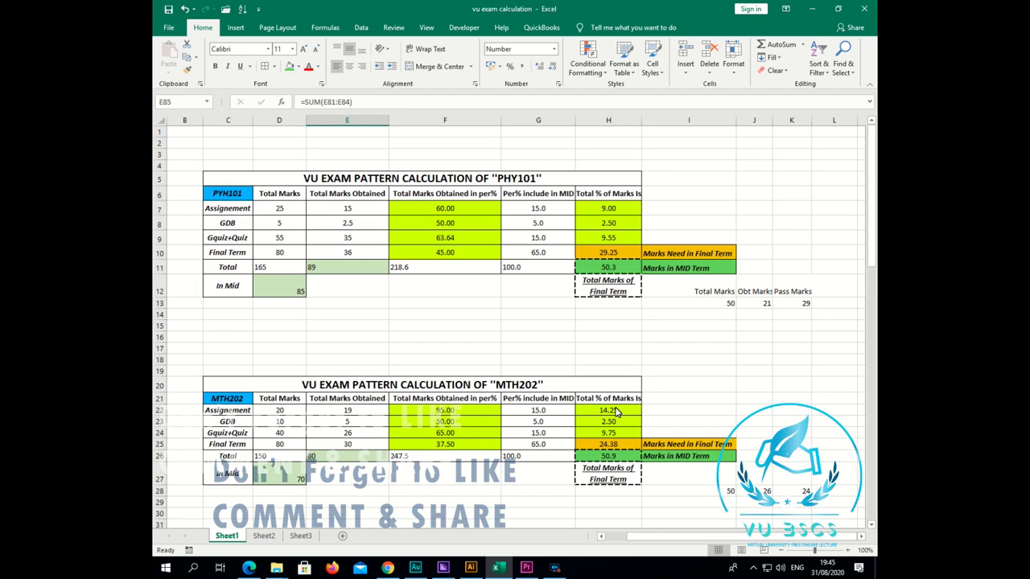